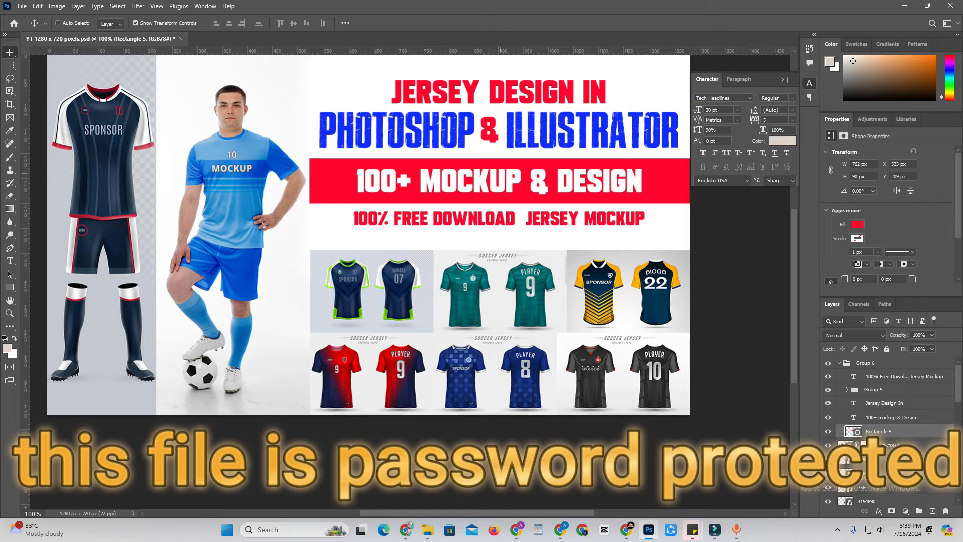
{"action": "scroll", "coordinate": [499, 186], "scroll_direction": "up", "scroll_amount": 4}
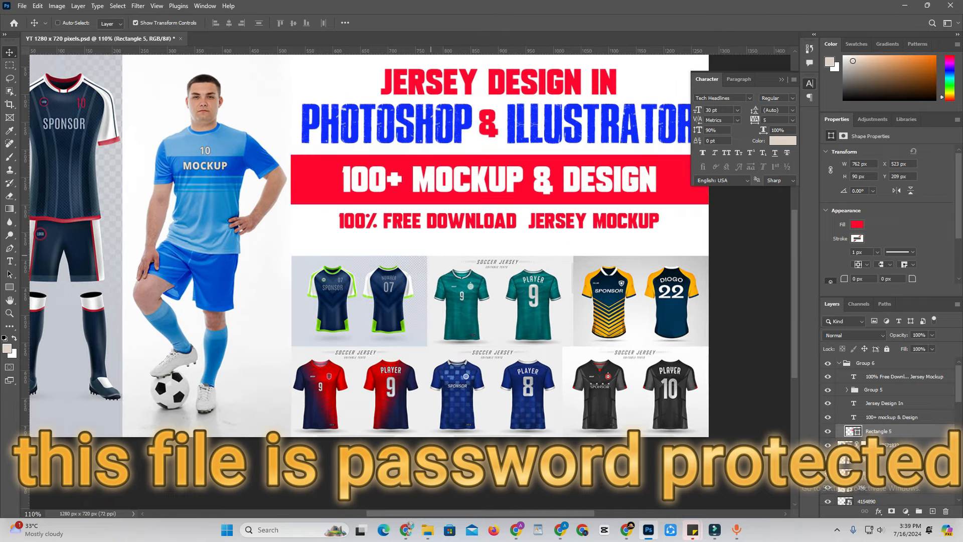
{"action": "left_click_drag", "start_coordinate": [275, 252], "coordinate": [451, 267]}
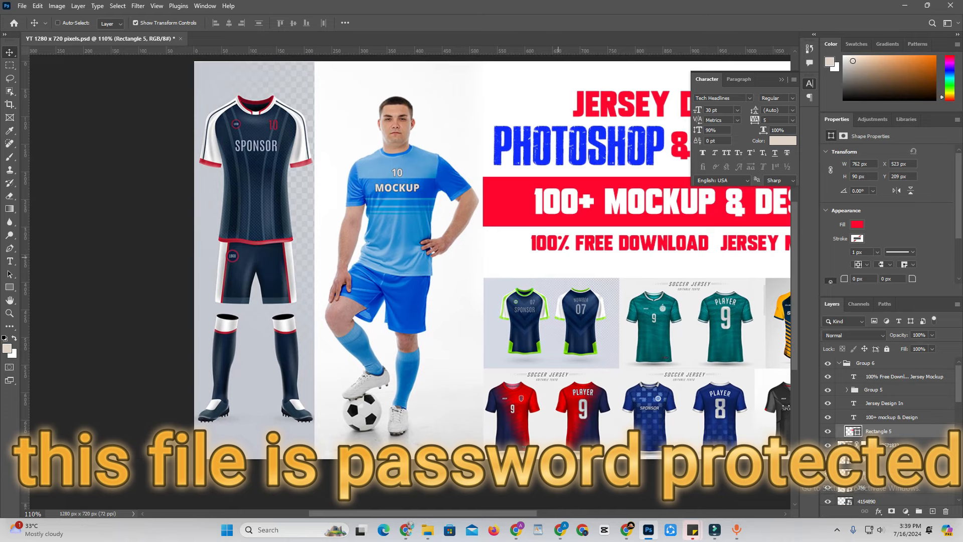
{"action": "left_click_drag", "start_coordinate": [557, 257], "coordinate": [496, 246]}
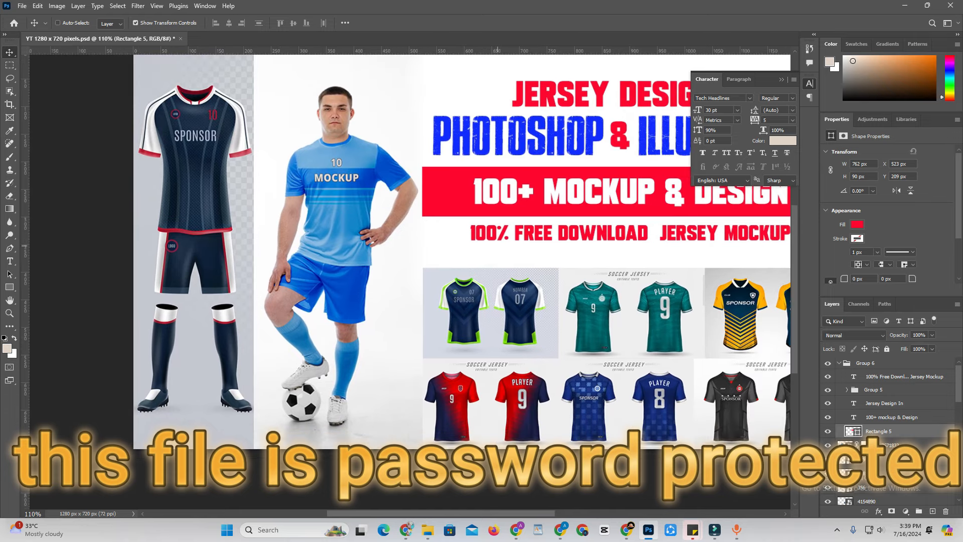
{"action": "left_click_drag", "start_coordinate": [634, 251], "coordinate": [456, 242]}
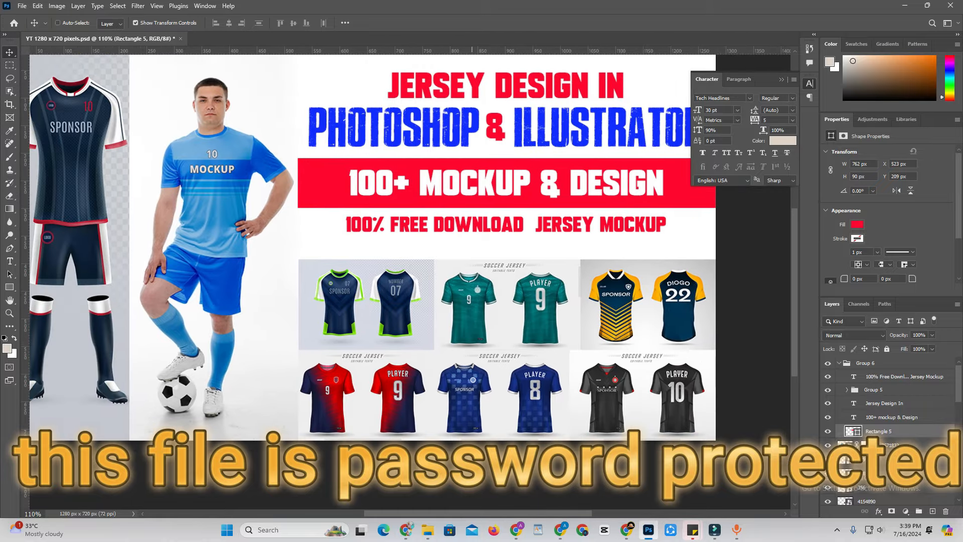
Switch to File Explorer and open the first jersey image in the "100 Jersey Design & mockup part 2" folder.
{"action": "left_click", "coordinate": [561, 530]}
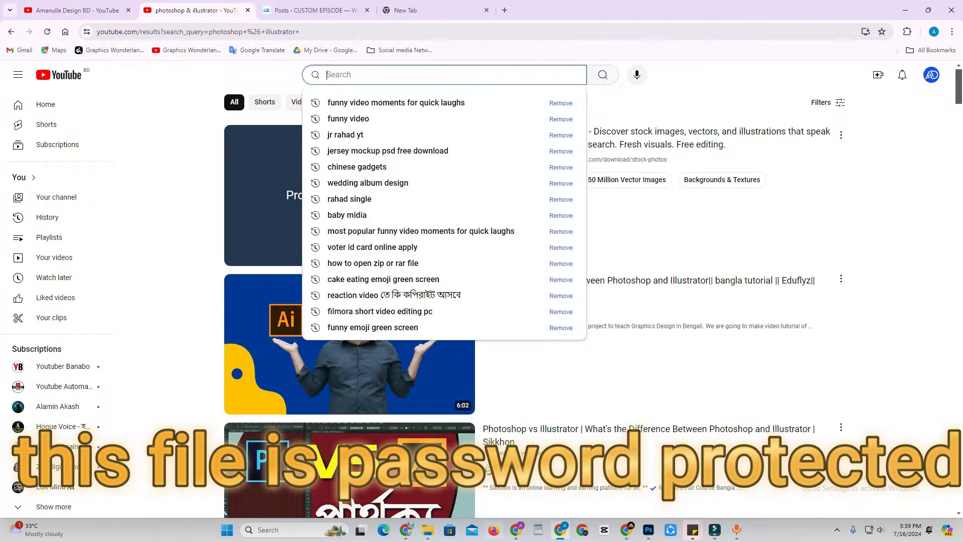
{"action": "left_click", "coordinate": [427, 530]}
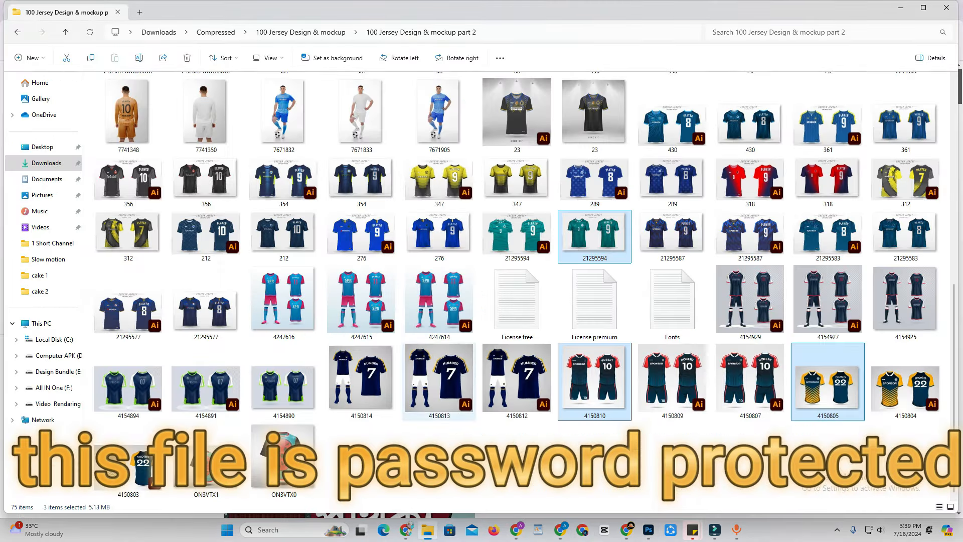
{"action": "key", "text": "Left"}
{"action": "key", "text": "Left"}
{"action": "key", "text": "Up"}
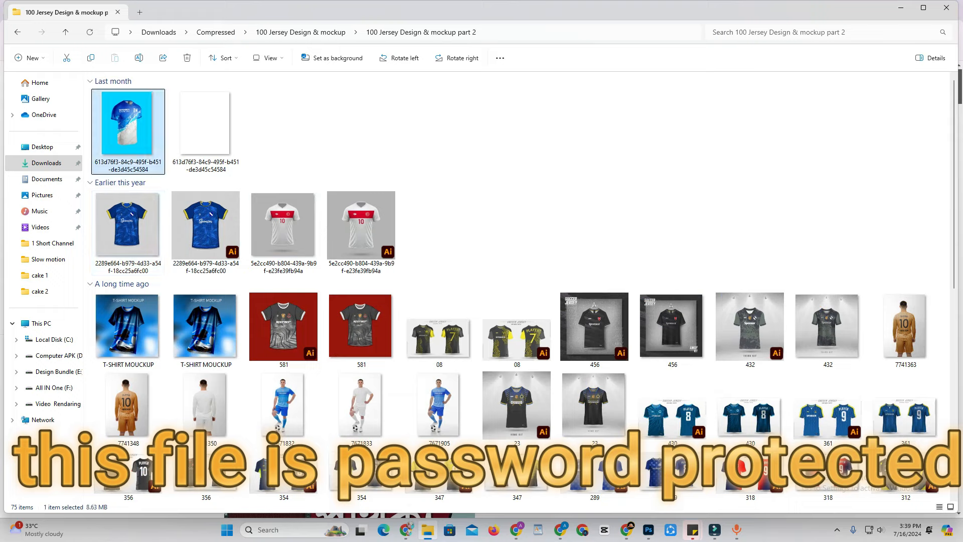
{"action": "key", "text": "Return"}
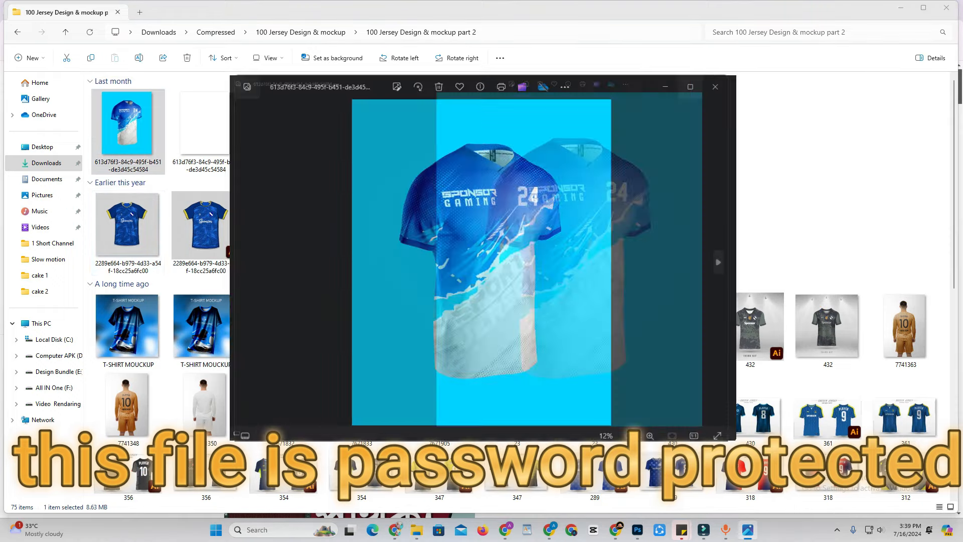
Browse the folder's jersey mockup images full-screen through to ON3VTX0.jpg, and close the image viewer.
{"action": "key", "text": "Right"}
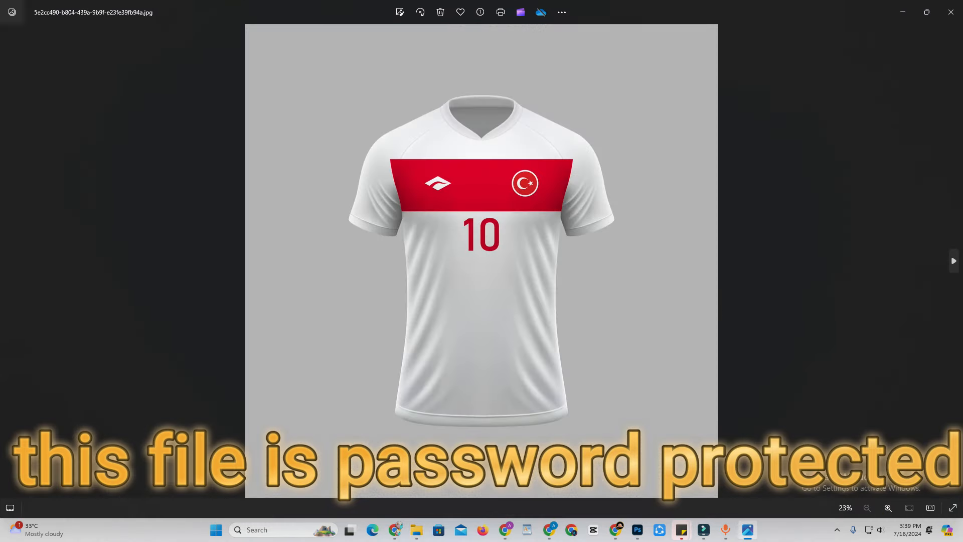
{"action": "key", "text": "Right"}
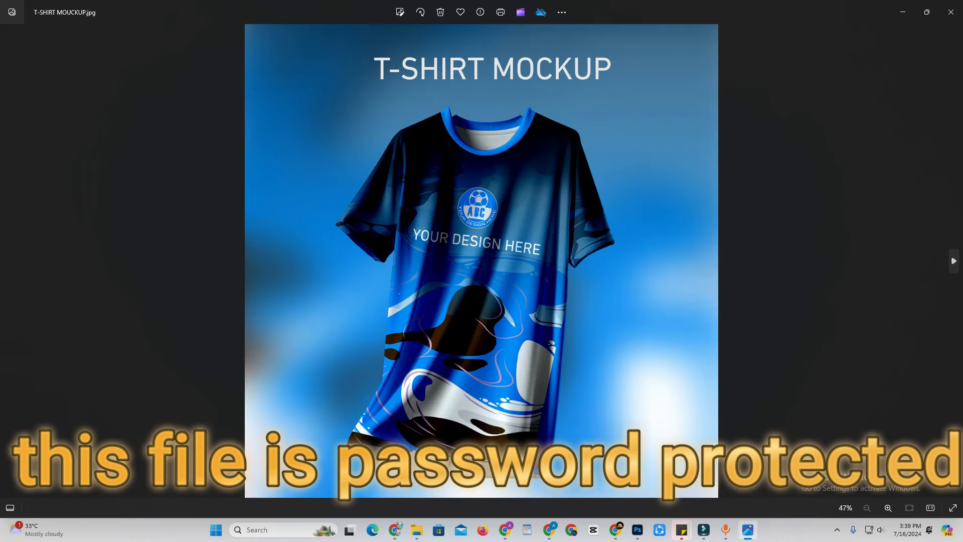
{"action": "key", "text": "Right"}
{"action": "key", "text": "Right"}
{"action": "key", "text": "Right"}
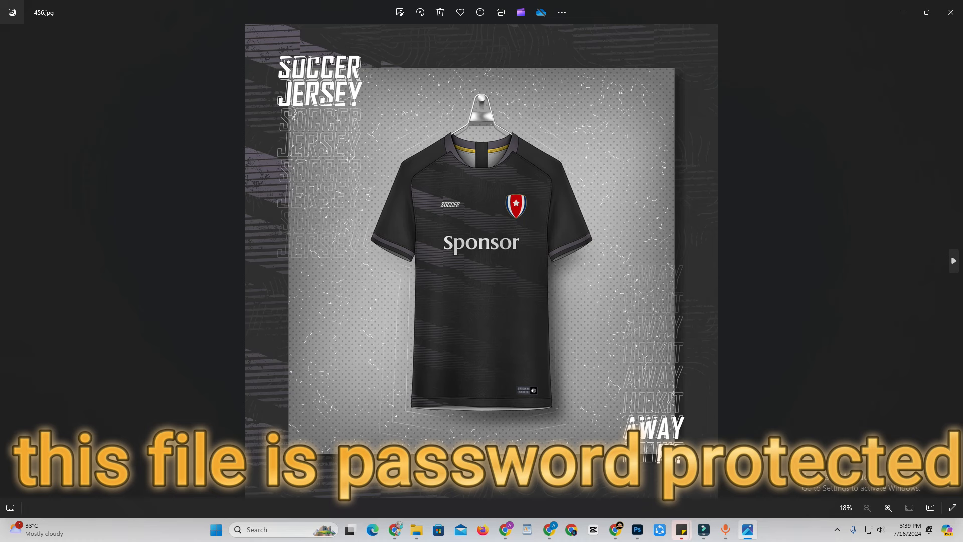
{"action": "key", "text": "Right"}
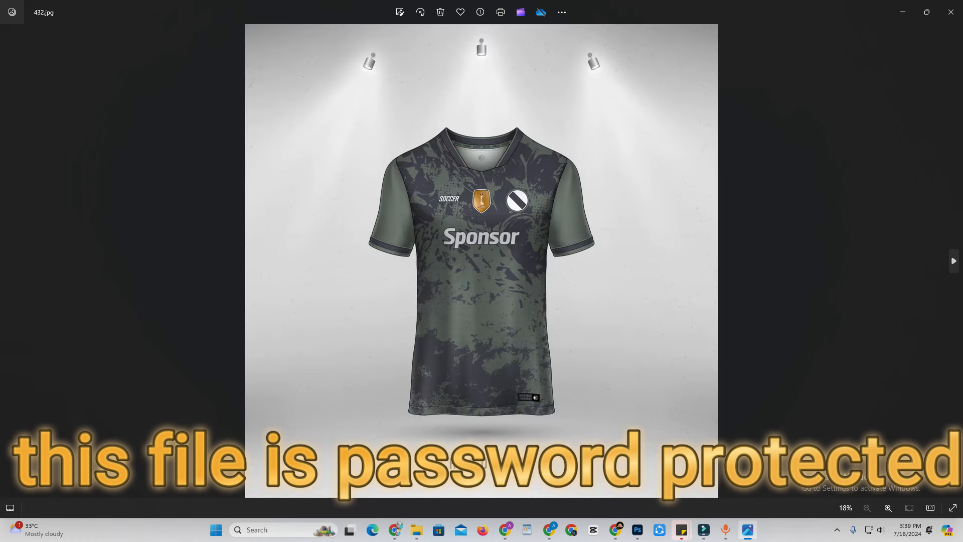
{"action": "key", "text": "Right"}
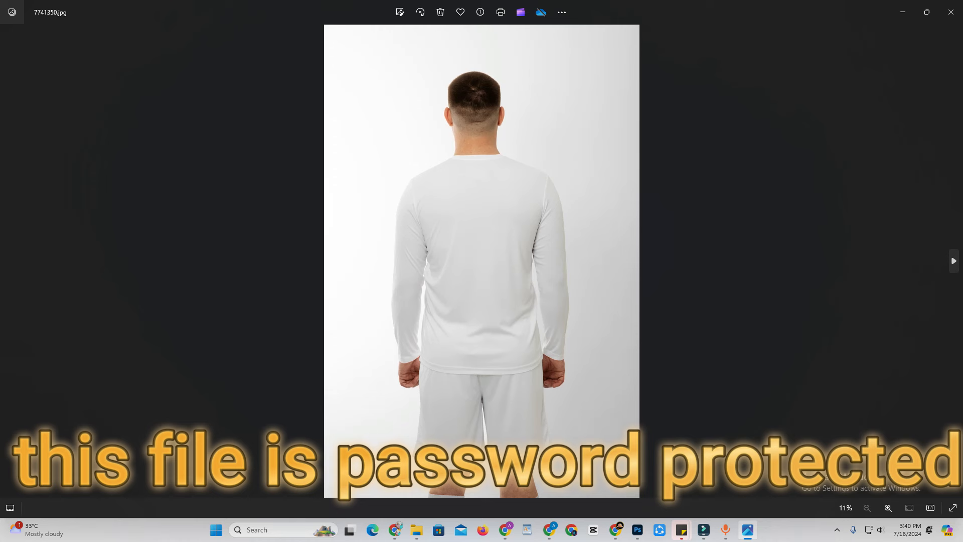
{"action": "key", "text": "Right"}
{"action": "key", "text": "Right"}
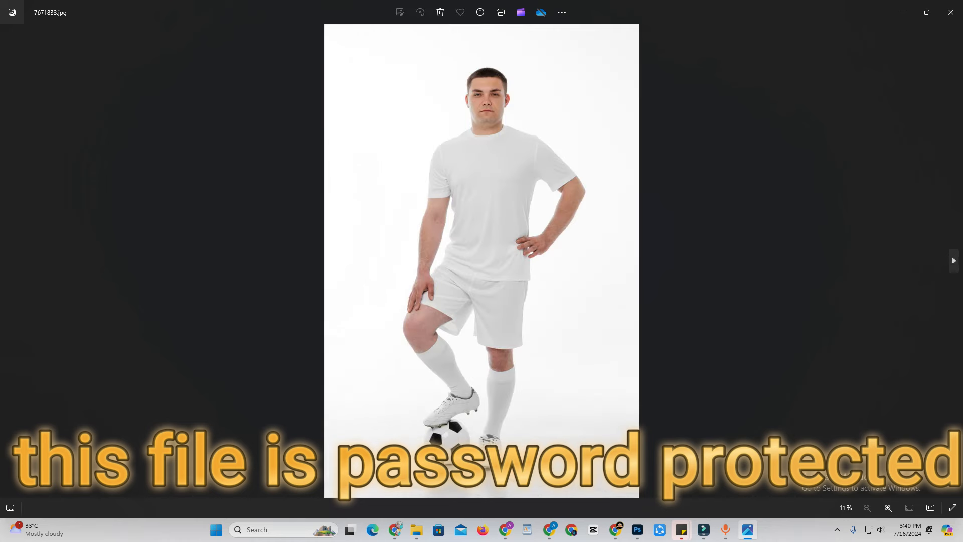
{"action": "key", "text": "Right"}
{"action": "key", "text": "Right"}
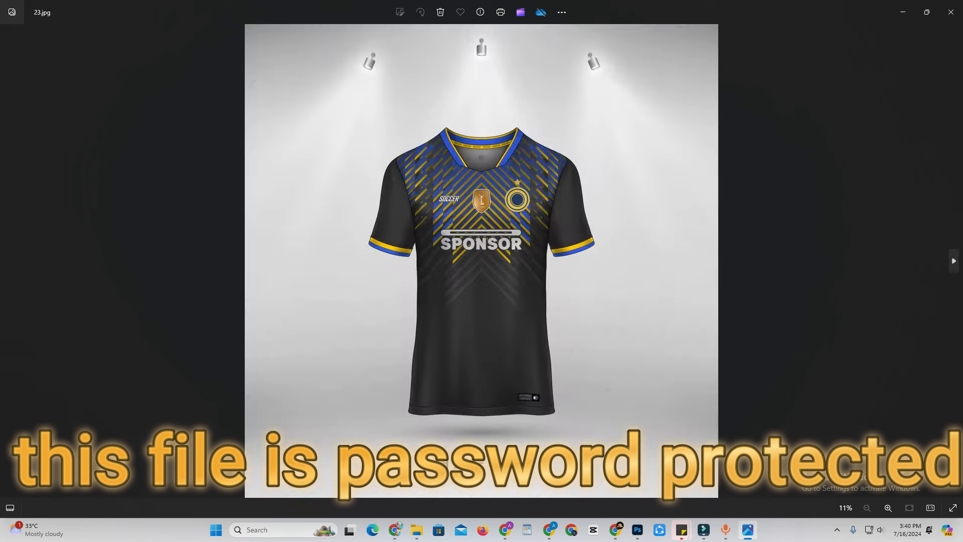
{"action": "key", "text": "Right"}
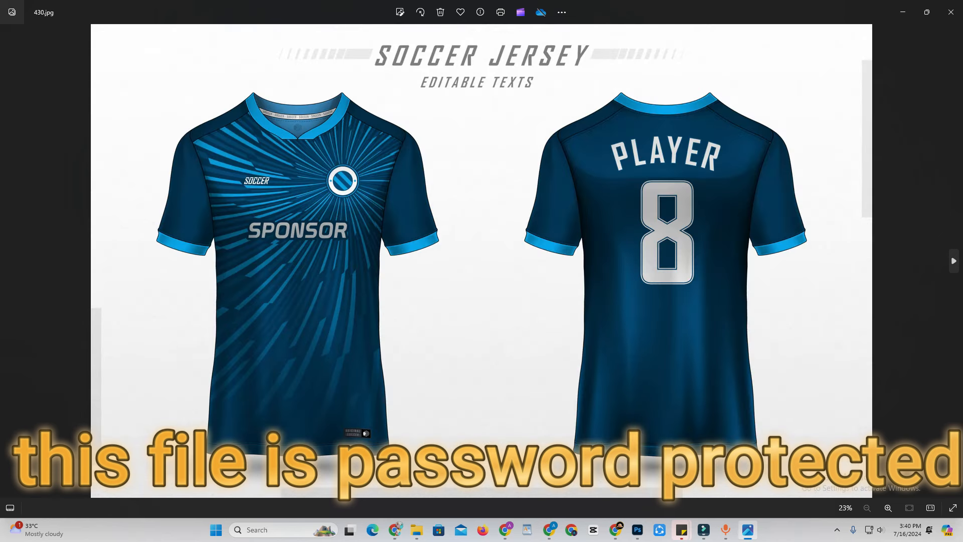
{"action": "key", "text": "Right"}
{"action": "key", "text": "Right"}
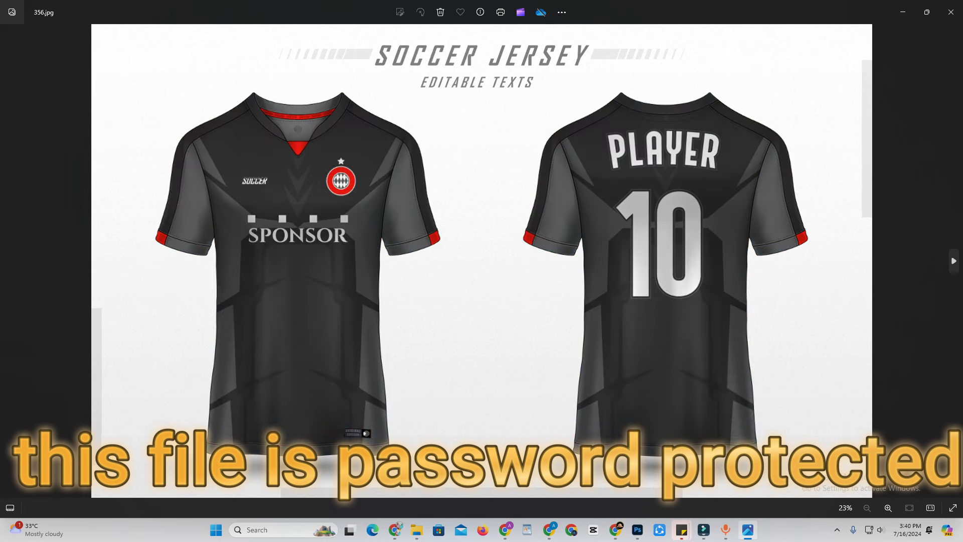
{"action": "key", "text": "Right"}
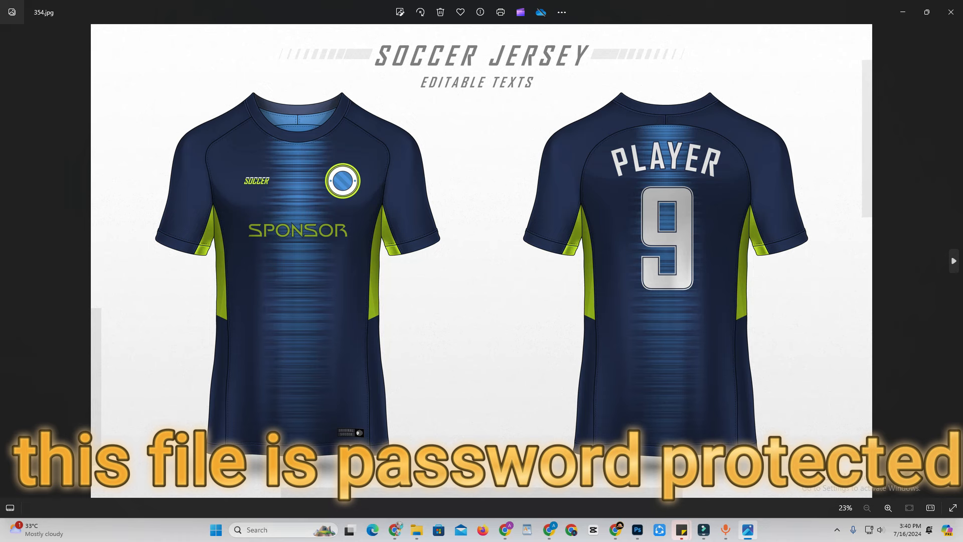
{"action": "key", "text": "Right"}
{"action": "key", "text": "Right"}
{"action": "key", "text": "Right"}
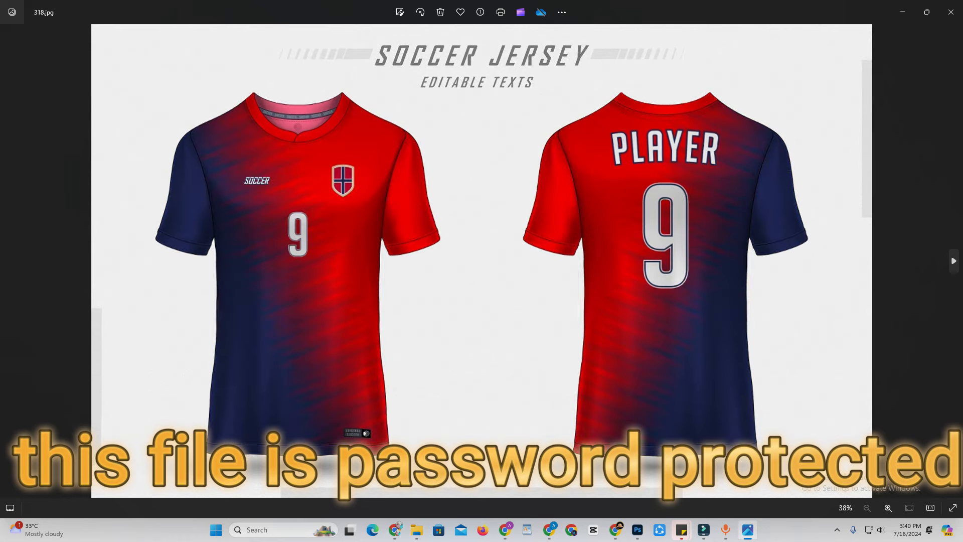
{"action": "key", "text": "Right"}
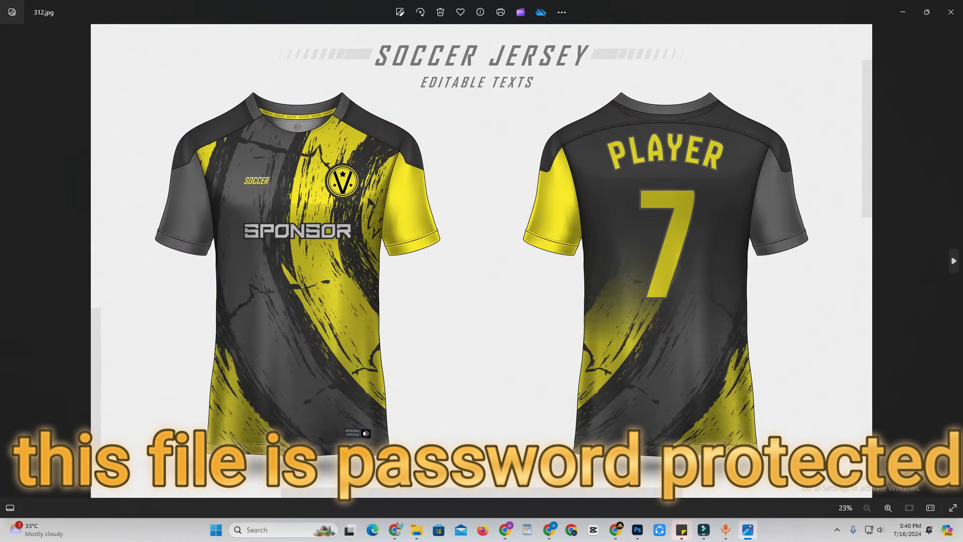
{"action": "key", "text": "Right"}
{"action": "key", "text": "Right"}
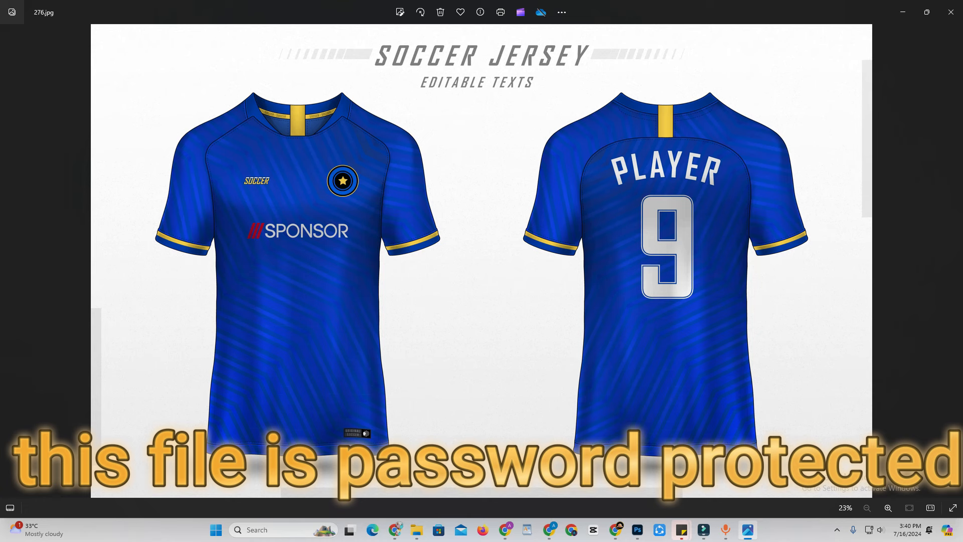
{"action": "left_click", "coordinate": [954, 261]}
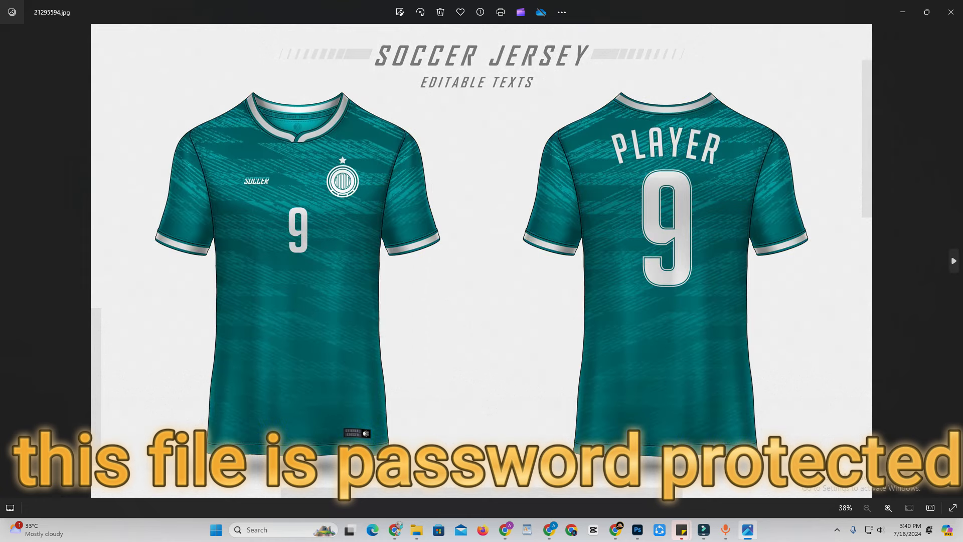
{"action": "left_click", "coordinate": [953, 261]}
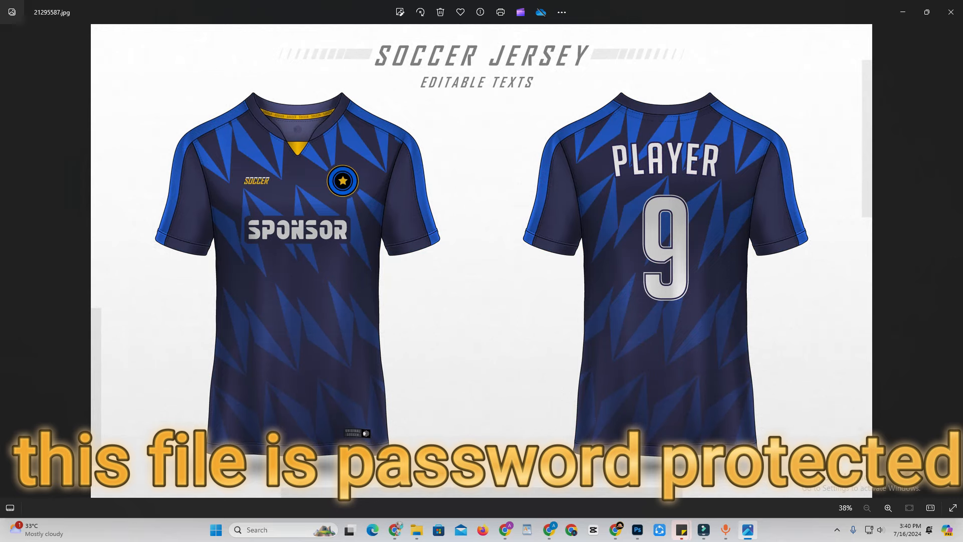
{"action": "left_click", "coordinate": [953, 261]}
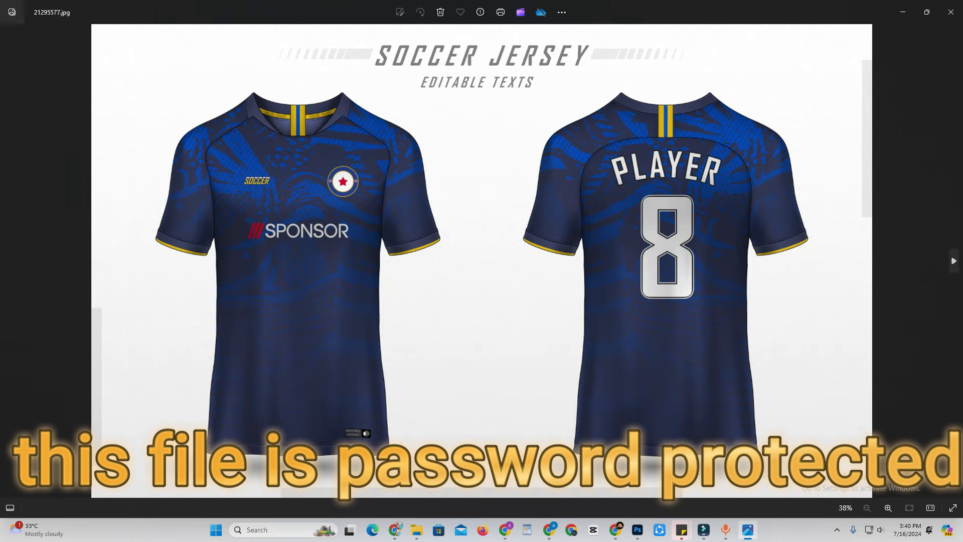
{"action": "left_click", "coordinate": [954, 261]}
{"action": "left_click", "coordinate": [953, 261]}
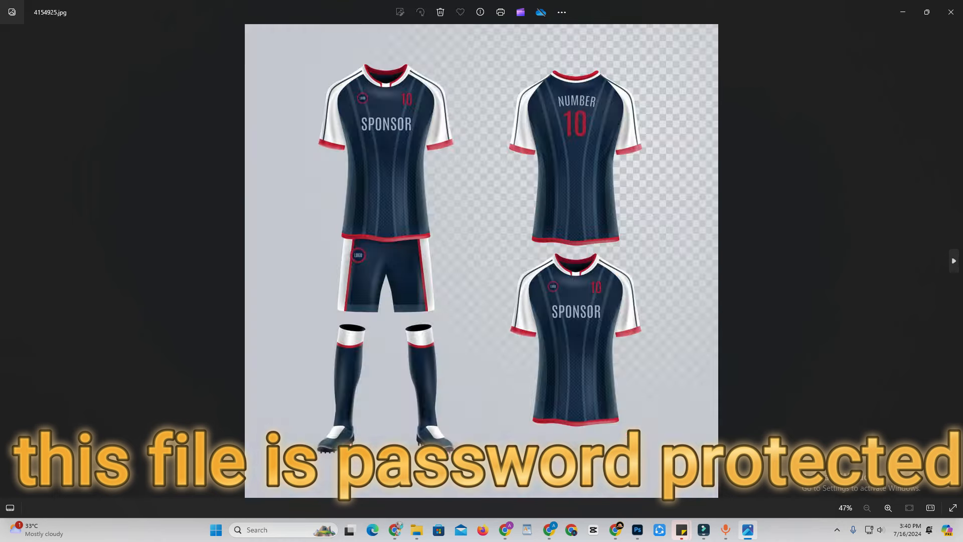
{"action": "left_click", "coordinate": [953, 261]}
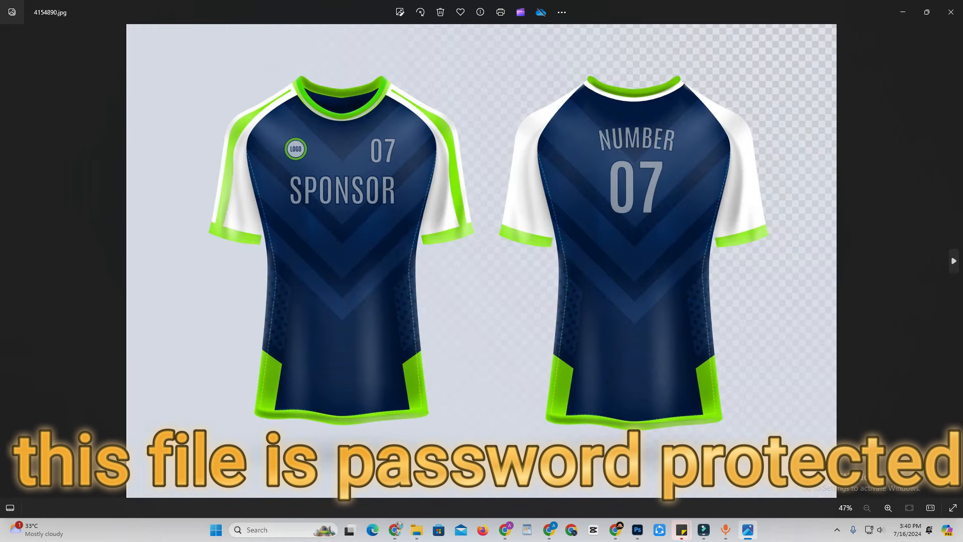
{"action": "left_click", "coordinate": [954, 261]}
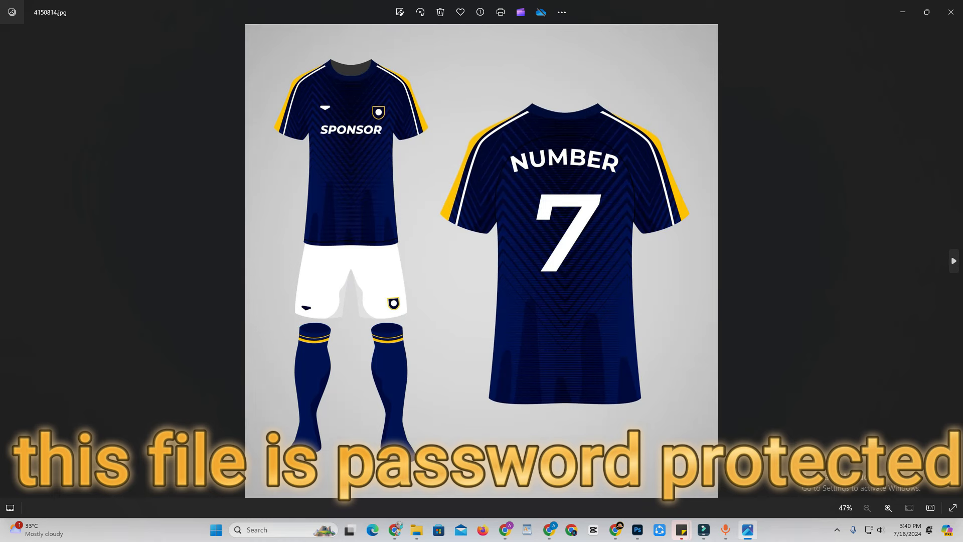
{"action": "key", "text": "Right"}
{"action": "key", "text": "Right"}
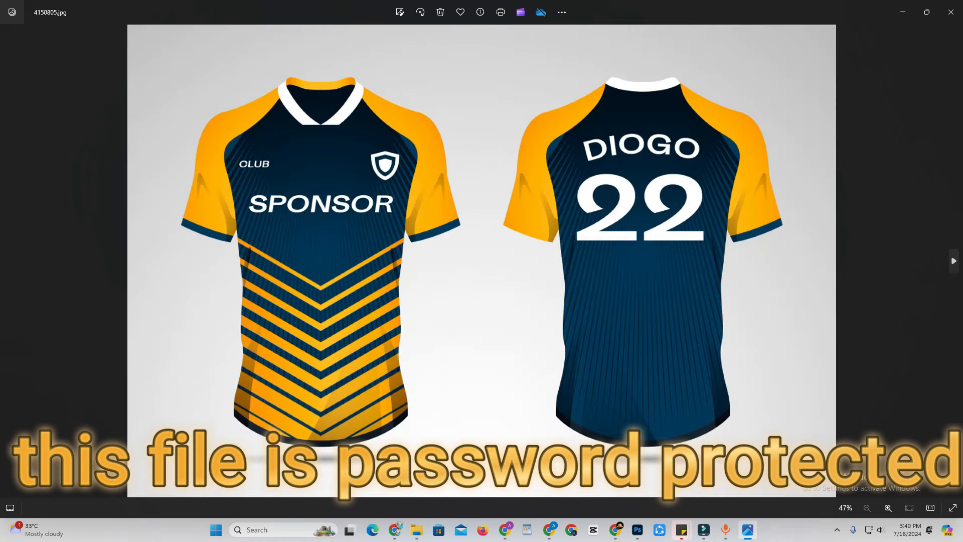
{"action": "key", "text": "Right"}
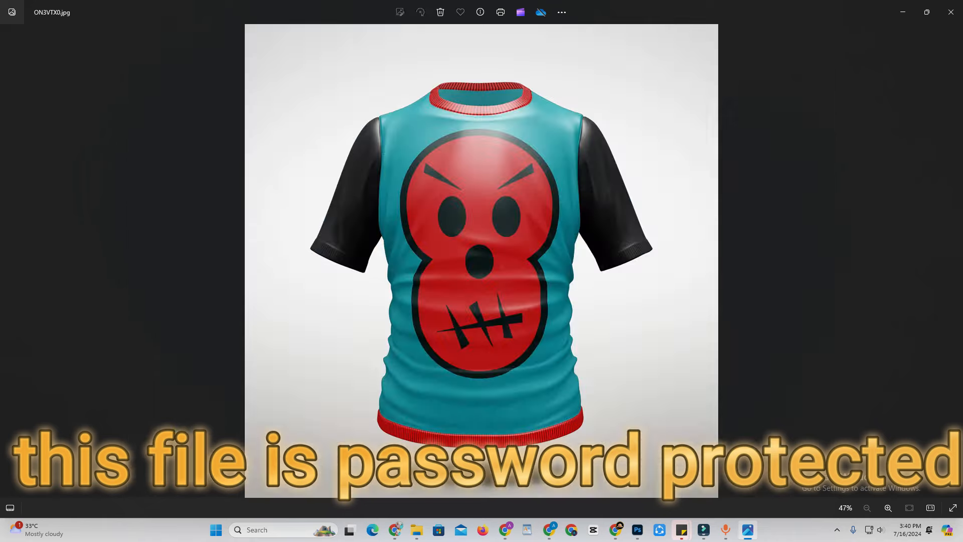
{"action": "left_click", "coordinate": [950, 12]}
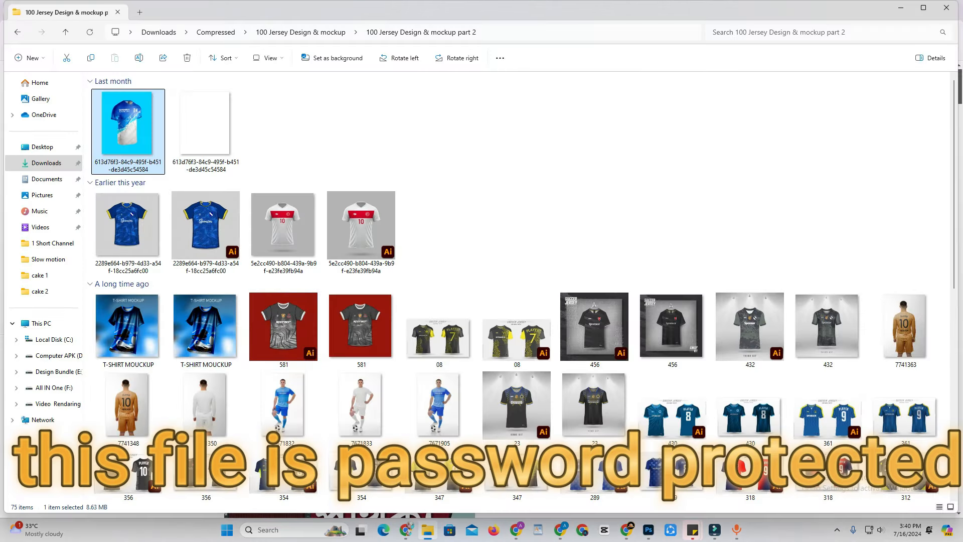
Open the PSD mockup subfolder inside the unzipped "Jersey Mockup Free Download part 1" folder and show its files as extra-large thumbnails.
{"action": "left_click", "coordinate": [475, 232]}
{"action": "left_click", "coordinate": [18, 32]}
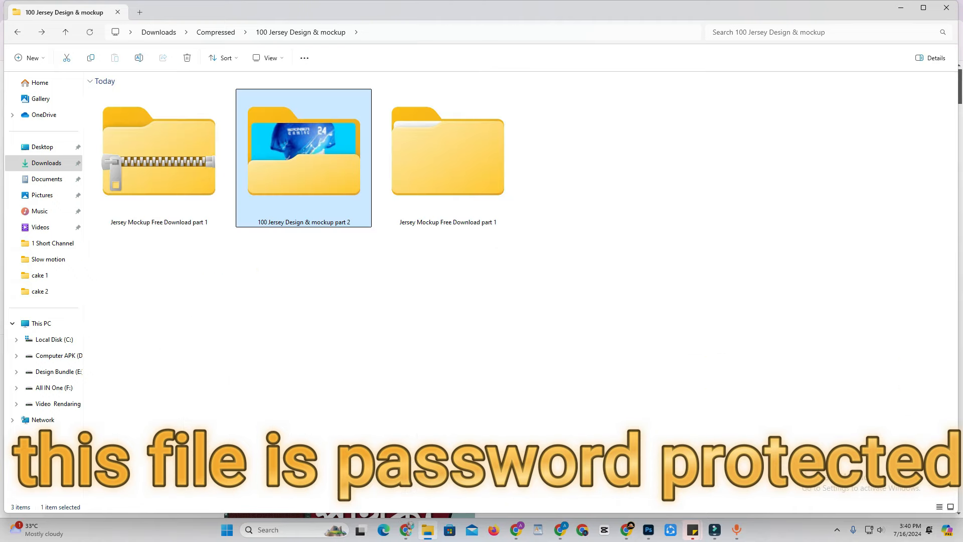
{"action": "double_click", "coordinate": [449, 155]}
{"action": "double_click", "coordinate": [125, 107]}
{"action": "scroll", "coordinate": [331, 251], "scroll_direction": "up", "scroll_amount": 5}
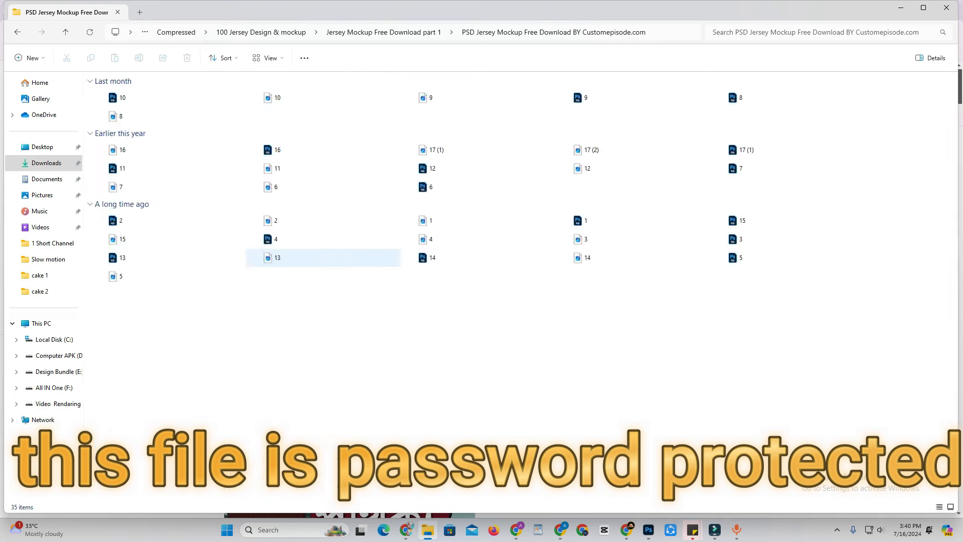
{"action": "scroll", "coordinate": [331, 254], "scroll_direction": "up", "scroll_amount": 2}
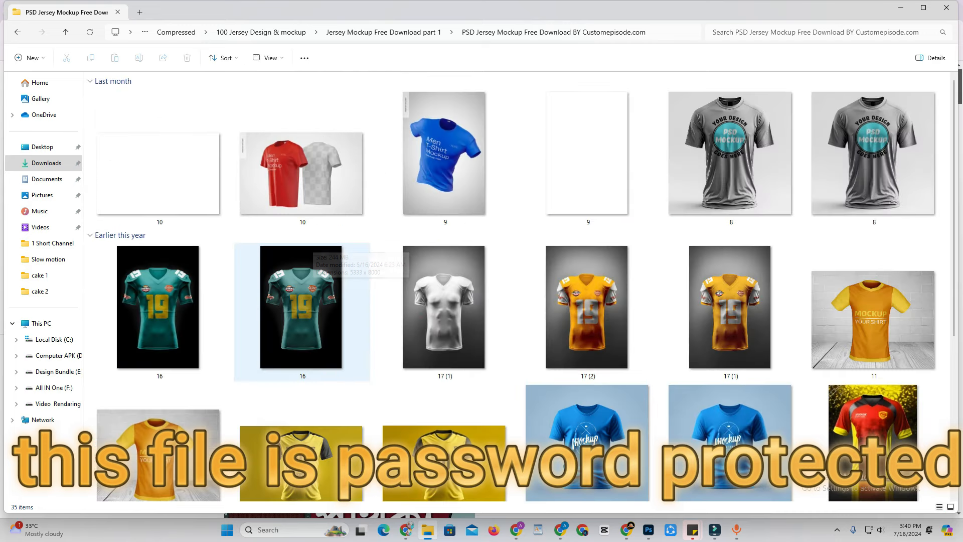
Browse the PSD mockup folder's preview images full-screen from 10.jpg through 5.jpg, and close the image viewer.
{"action": "double_click", "coordinate": [301, 173]}
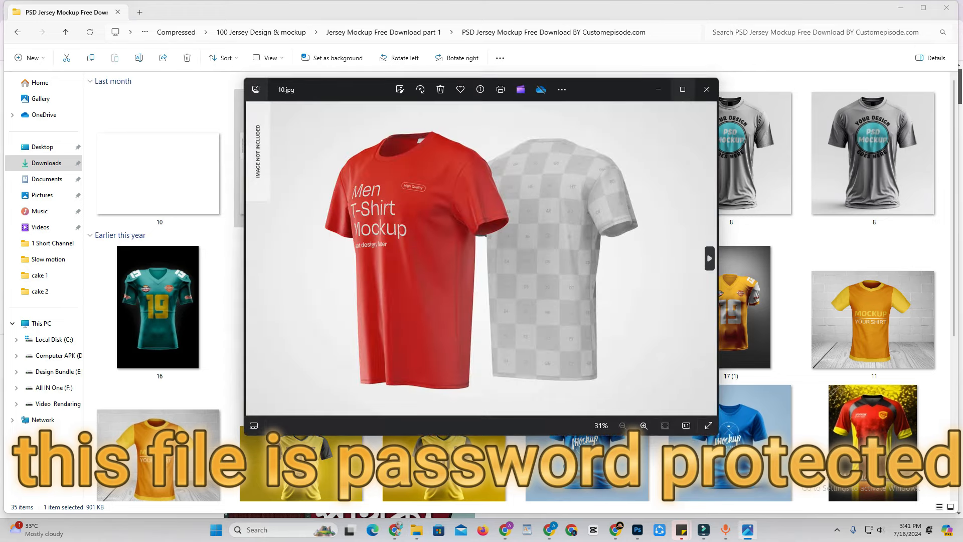
{"action": "left_click", "coordinate": [682, 89]}
{"action": "key", "text": "Right"}
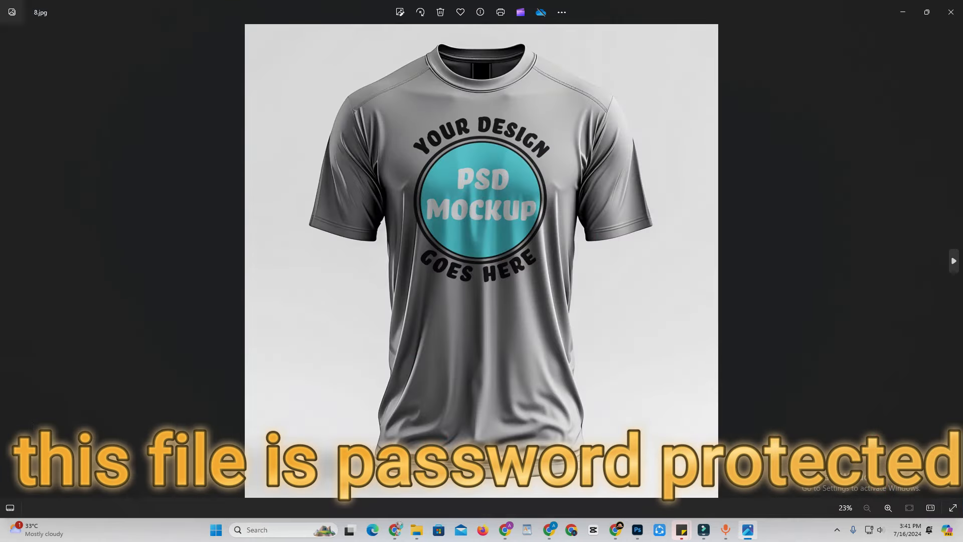
{"action": "key", "text": "Right"}
{"action": "key", "text": "Right"}
{"action": "key", "text": "Right"}
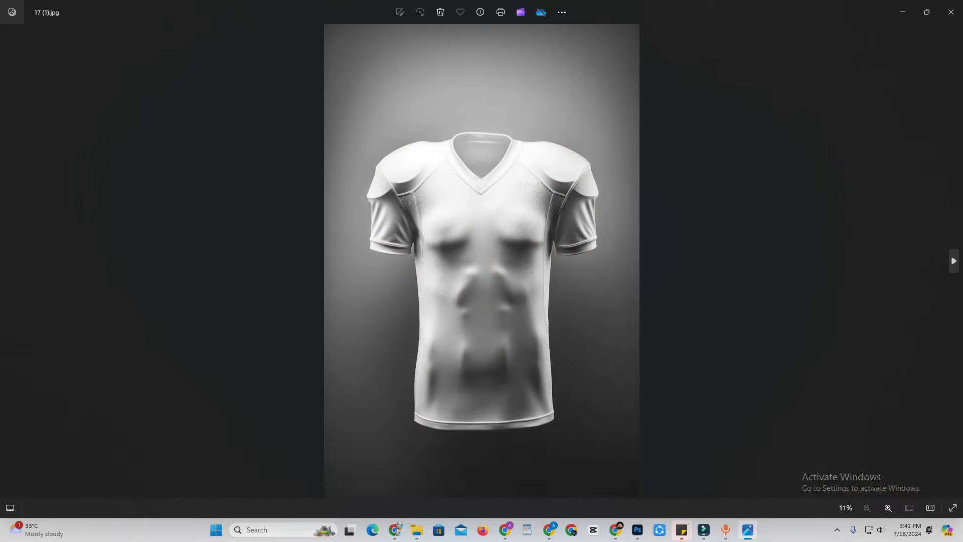
{"action": "key", "text": "Right"}
{"action": "key", "text": "Right"}
{"action": "key", "text": "Right"}
{"action": "key", "text": "Right"}
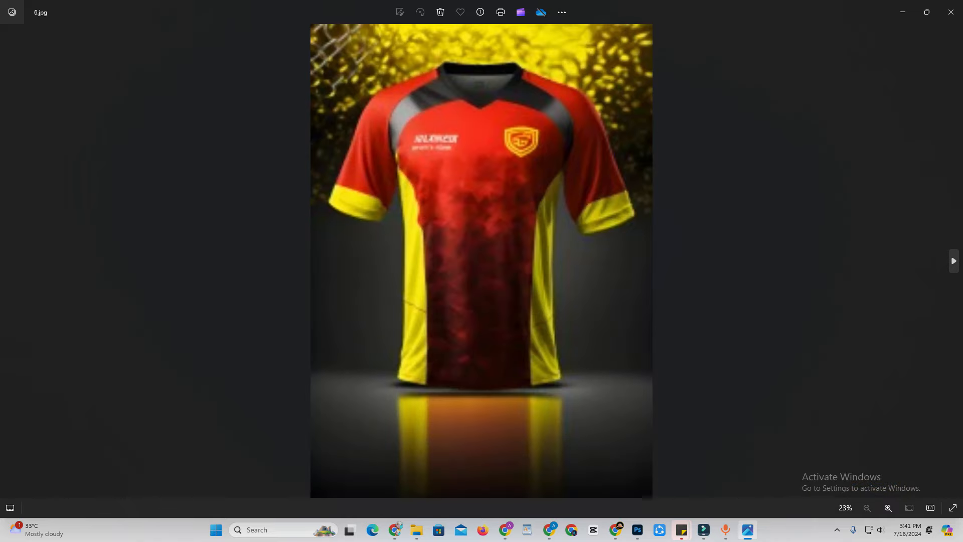
{"action": "key", "text": "Right"}
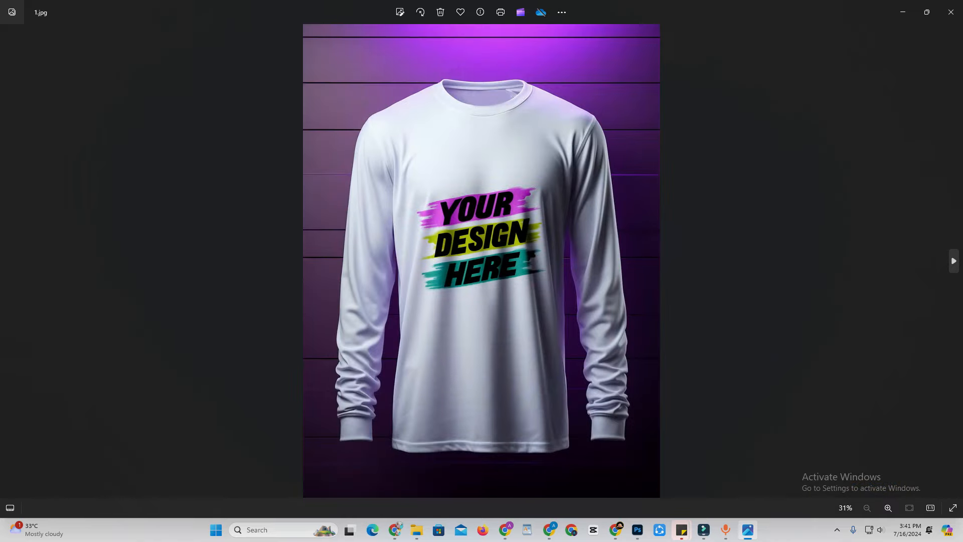
{"action": "key", "text": "Right"}
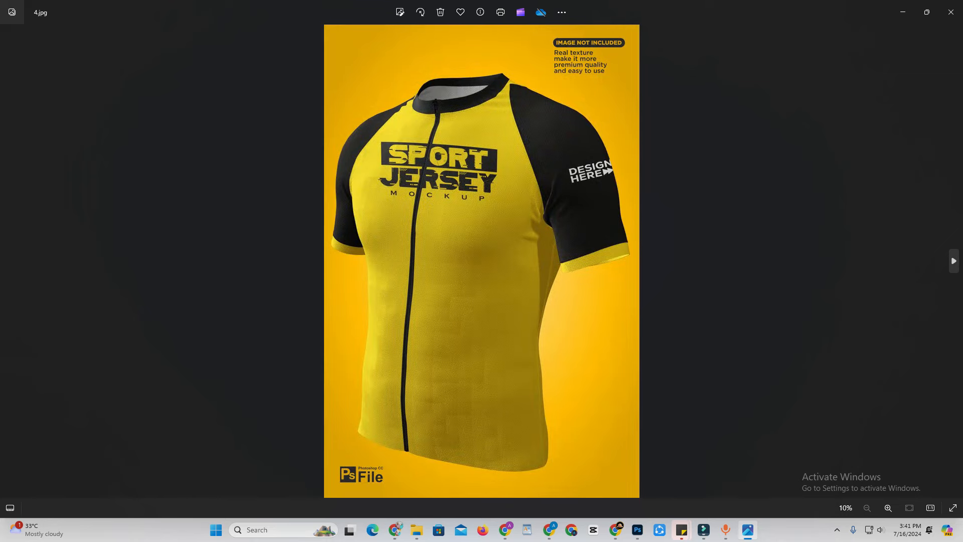
{"action": "key", "text": "Right"}
{"action": "key", "text": "Right"}
{"action": "key", "text": "Right"}
{"action": "key", "text": "Right"}
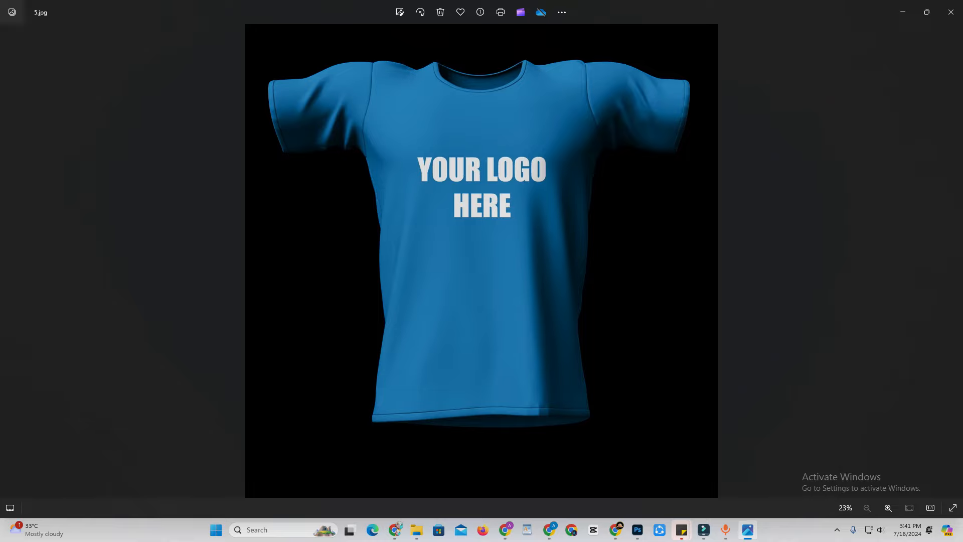
{"action": "left_click", "coordinate": [951, 12]}
{"action": "scroll", "coordinate": [590, 325], "scroll_direction": "down", "scroll_amount": 5}
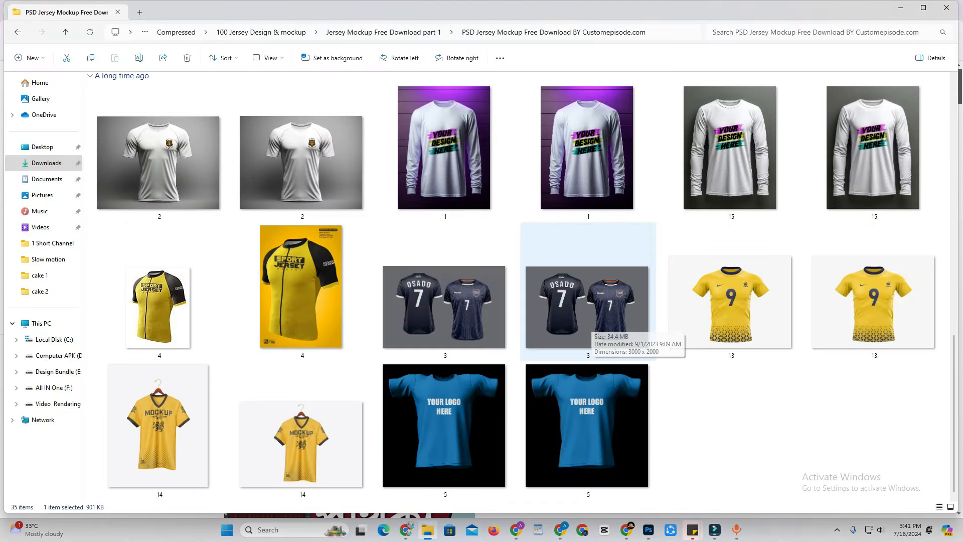
Go back to the "100 Jersey Design & mockup part 2" folder and open the 430 vector jersey file in Illustrator.
{"action": "key", "text": "BackSpace"}
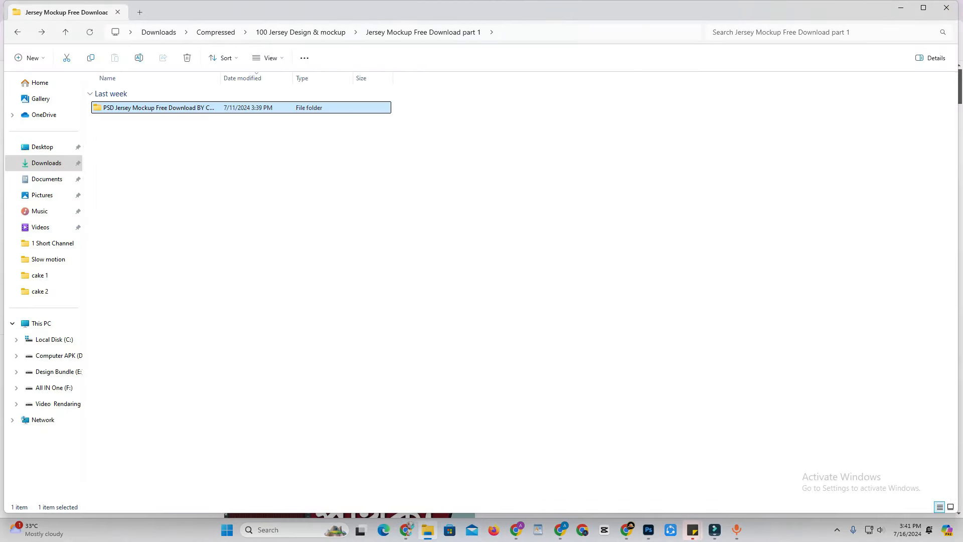
{"action": "key", "text": "BackSpace"}
{"action": "key", "text": "Left"}
{"action": "key", "text": "Return"}
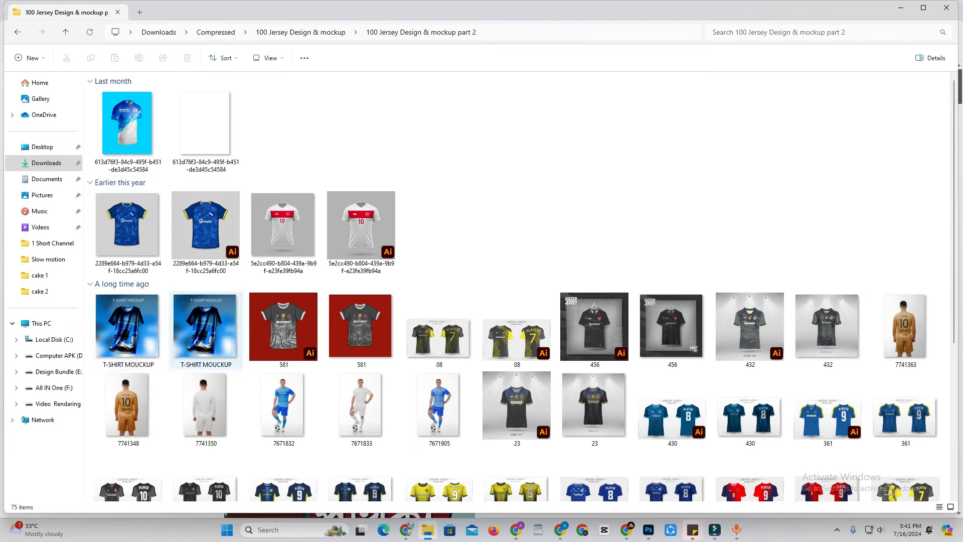
{"action": "left_click", "coordinate": [672, 409]}
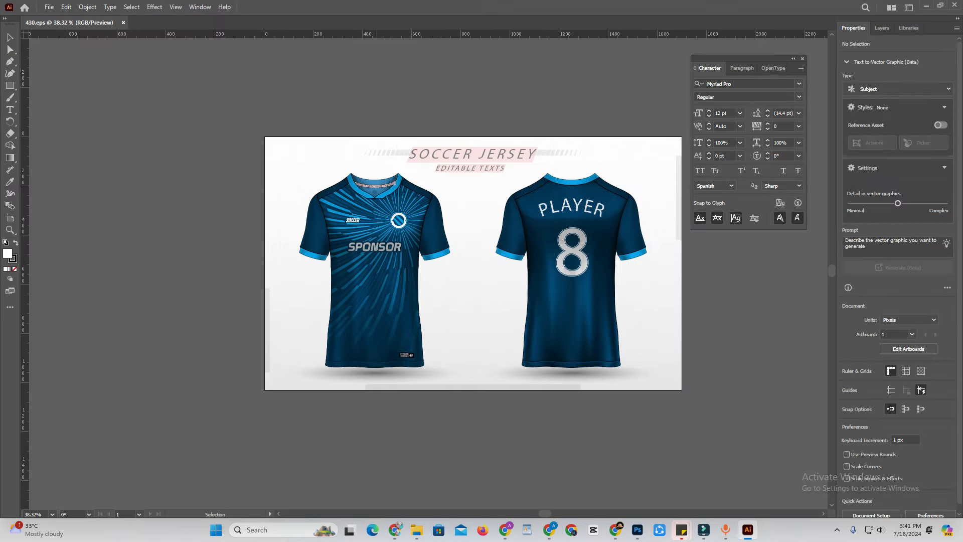
Delete the light grey background clip group behind the two jerseys.
{"action": "scroll", "coordinate": [494, 153], "scroll_direction": "up", "scroll_amount": 2}
{"action": "left_click", "coordinate": [492, 153]}
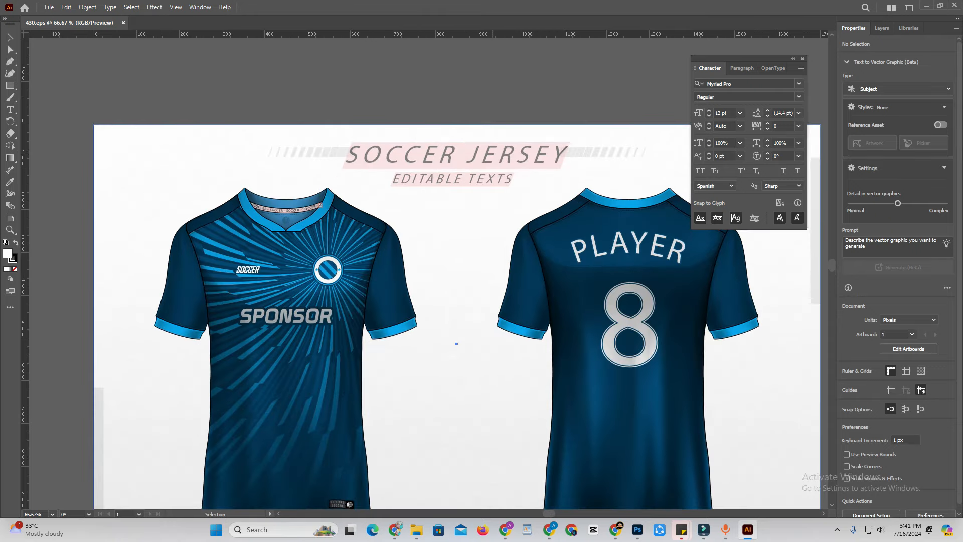
{"action": "left_click_drag", "start_coordinate": [492, 152], "coordinate": [495, 83]}
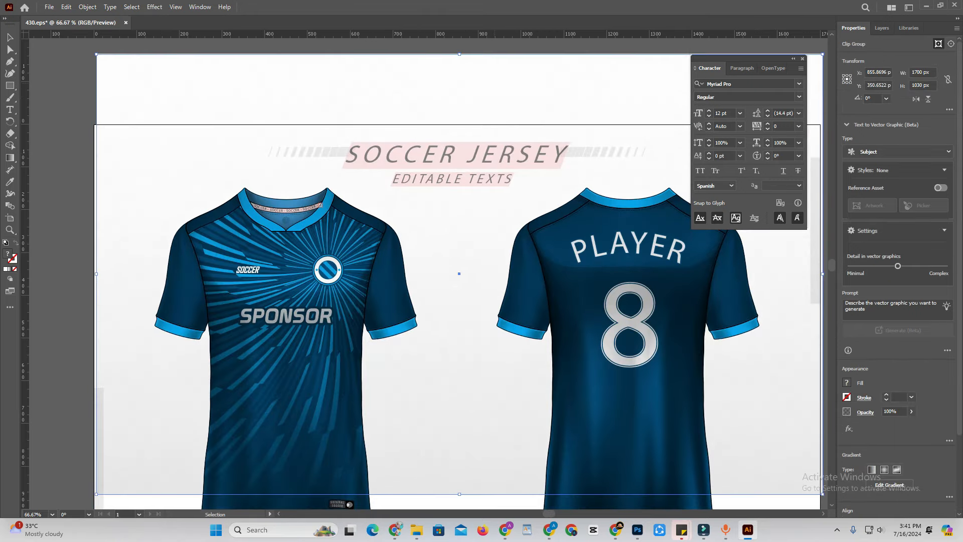
{"action": "key", "text": "Delete"}
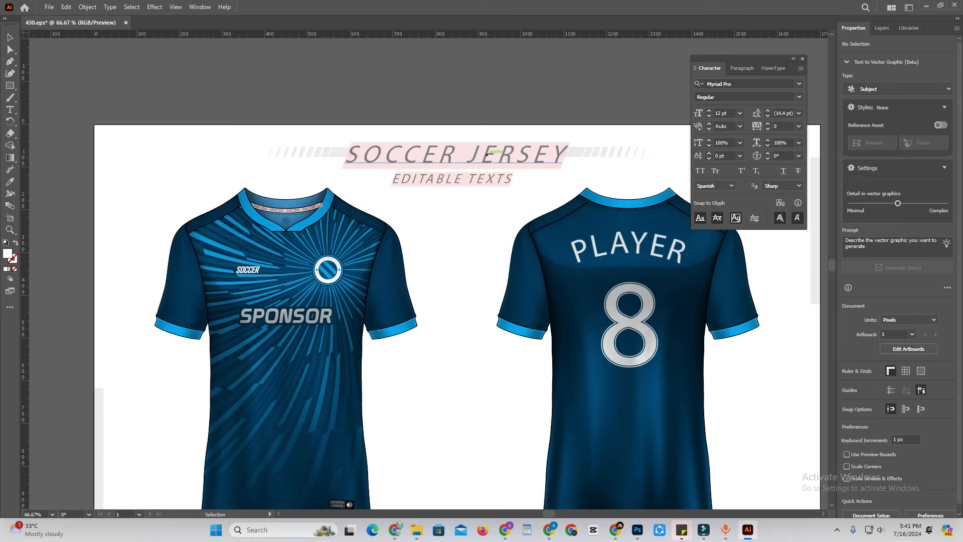
Delete the "SOCCER JERSEY / EDITABLE TEXTS" heading and its stripe decorations above the jerseys.
{"action": "right_click", "coordinate": [470, 174]}
{"action": "key", "text": "Escape"}
{"action": "left_click_drag", "start_coordinate": [443, 220], "coordinate": [460, 104]}
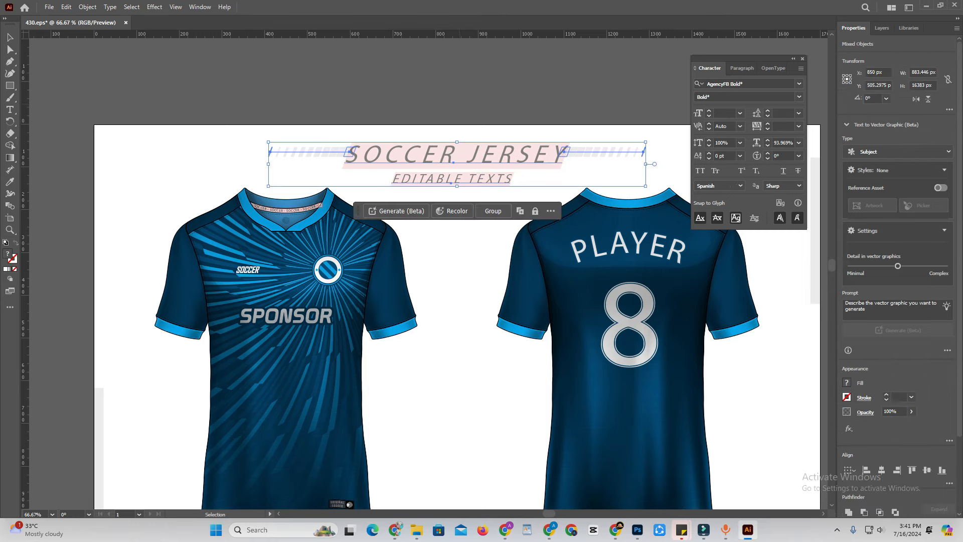
{"action": "key", "text": "Delete"}
Shift the front jersey's body clip group slightly up and sideways, and undo the move.
{"action": "scroll", "coordinate": [279, 310], "scroll_direction": "down", "scroll_amount": 3}
{"action": "left_click", "coordinate": [279, 309]}
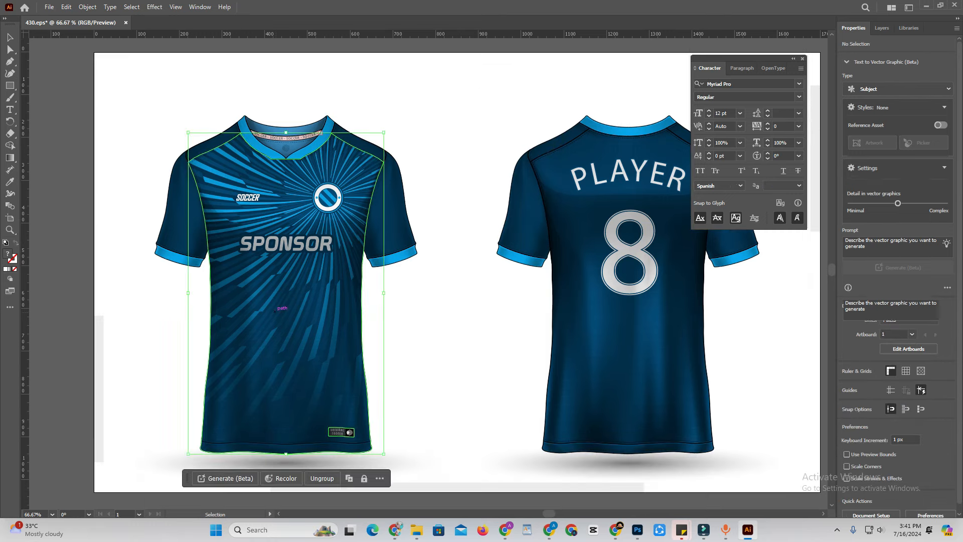
{"action": "left_click_drag", "start_coordinate": [277, 309], "coordinate": [293, 292]}
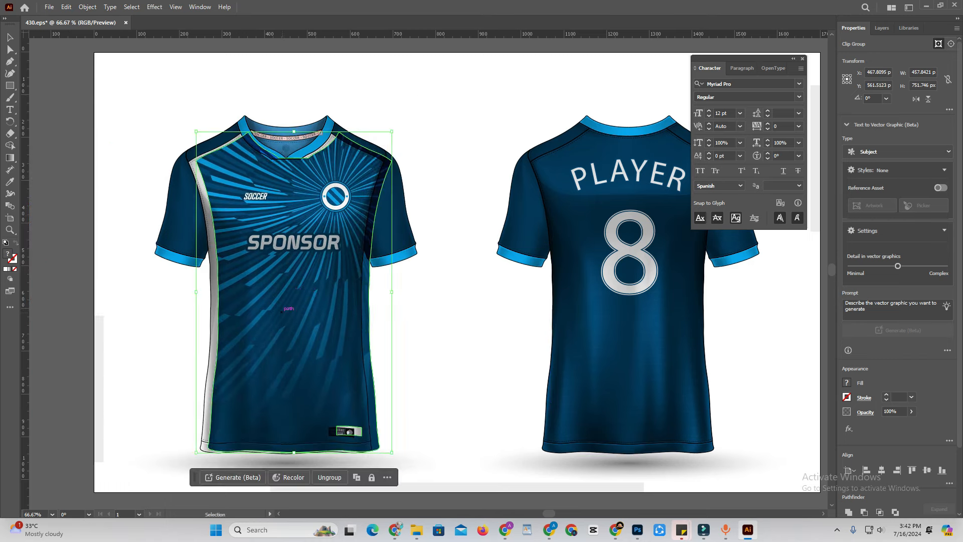
{"action": "key", "text": "ctrl+z"}
{"action": "key", "text": "v"}
{"action": "scroll", "coordinate": [322, 322], "scroll_direction": "down", "scroll_amount": 3}
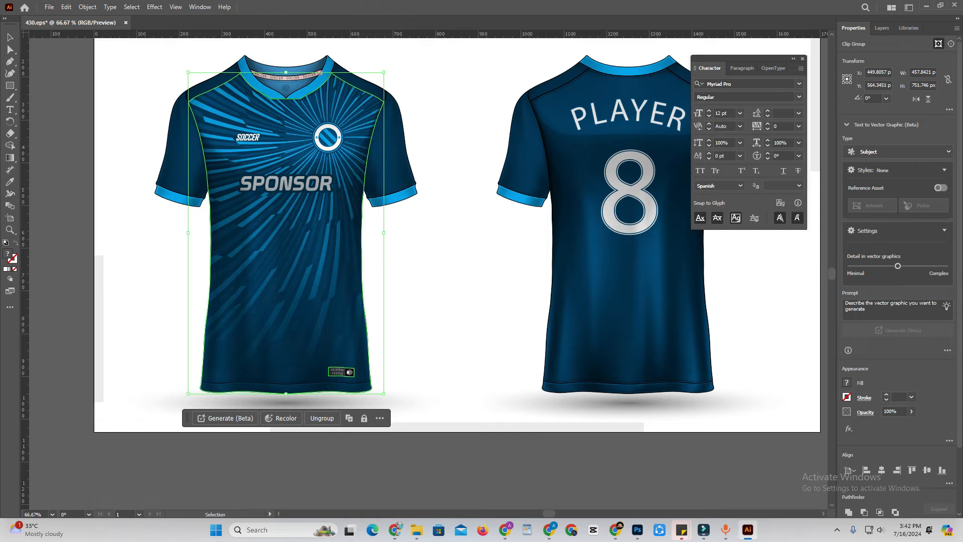
Isolate the gradient rectangle inside the front body's clip group, fill it with solid red, and undo the fill.
{"action": "scroll", "coordinate": [274, 369], "scroll_direction": "up", "scroll_amount": 4}
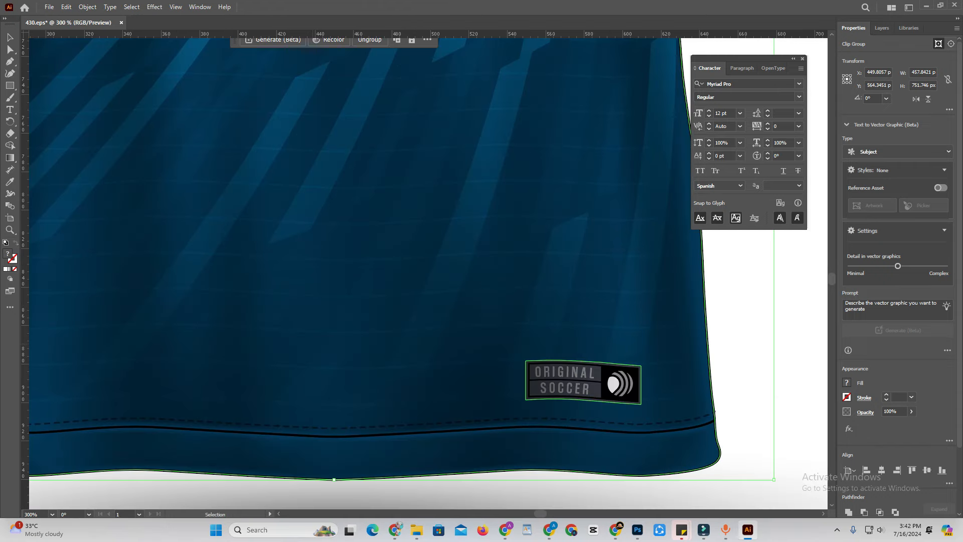
{"action": "double_click", "coordinate": [312, 345]}
{"action": "double_click", "coordinate": [312, 345]}
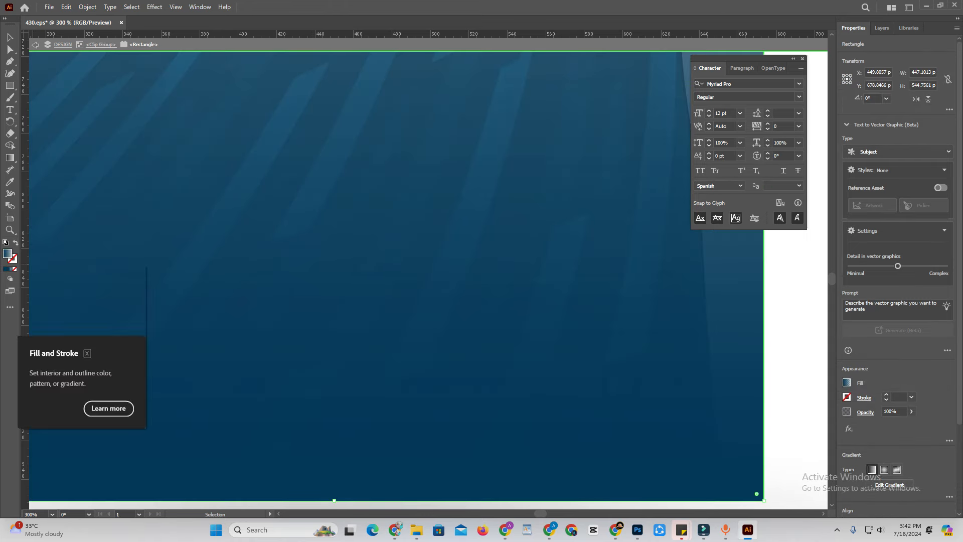
{"action": "double_click", "coordinate": [8, 254]}
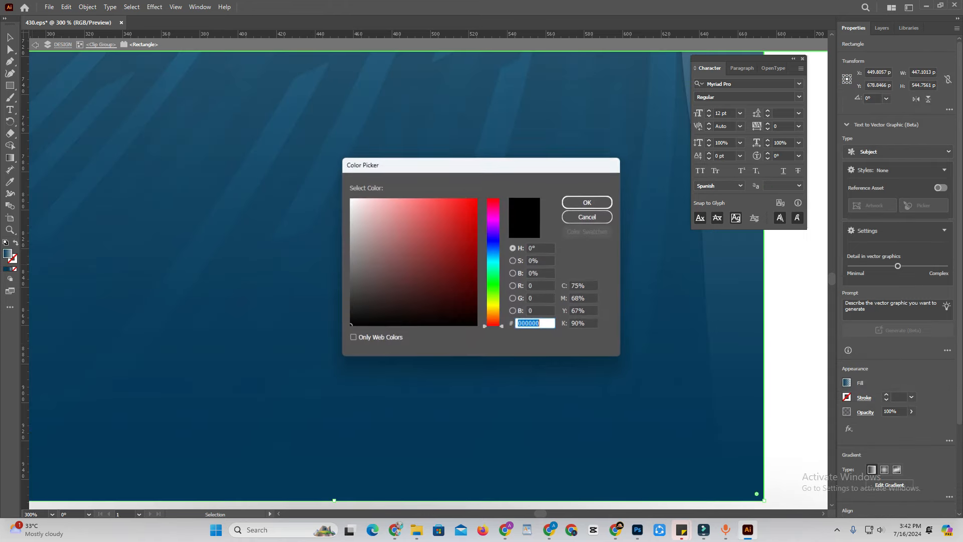
{"action": "left_click_drag", "start_coordinate": [456, 233], "coordinate": [470, 210]}
{"action": "left_click", "coordinate": [587, 202]}
{"action": "scroll", "coordinate": [407, 307], "scroll_direction": "down", "scroll_amount": 9}
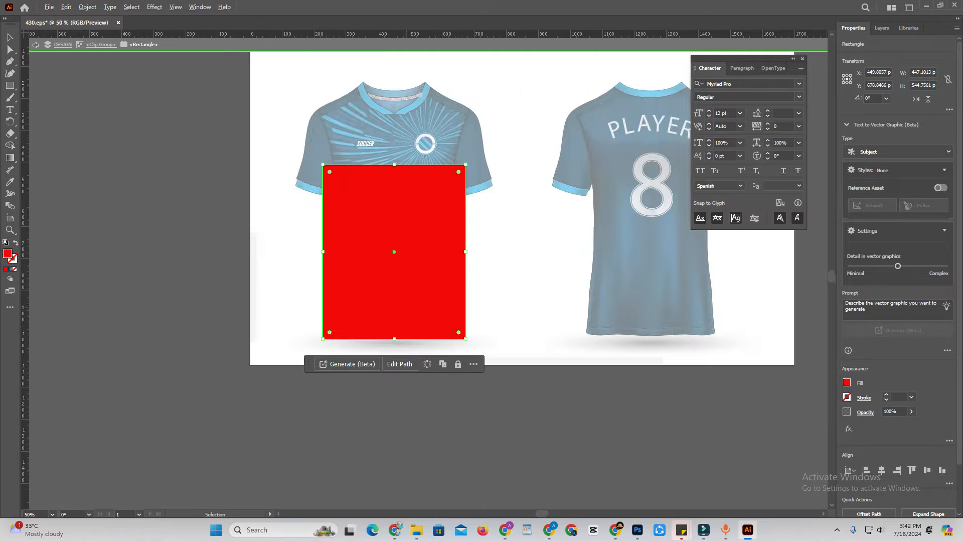
{"action": "scroll", "coordinate": [407, 307], "scroll_direction": "up", "scroll_amount": 5}
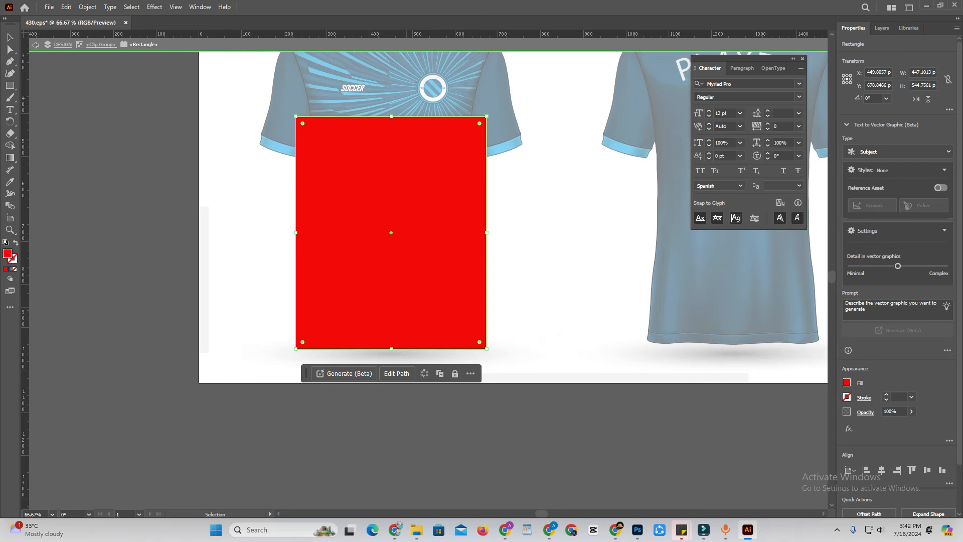
{"action": "key", "text": "ctrl+z"}
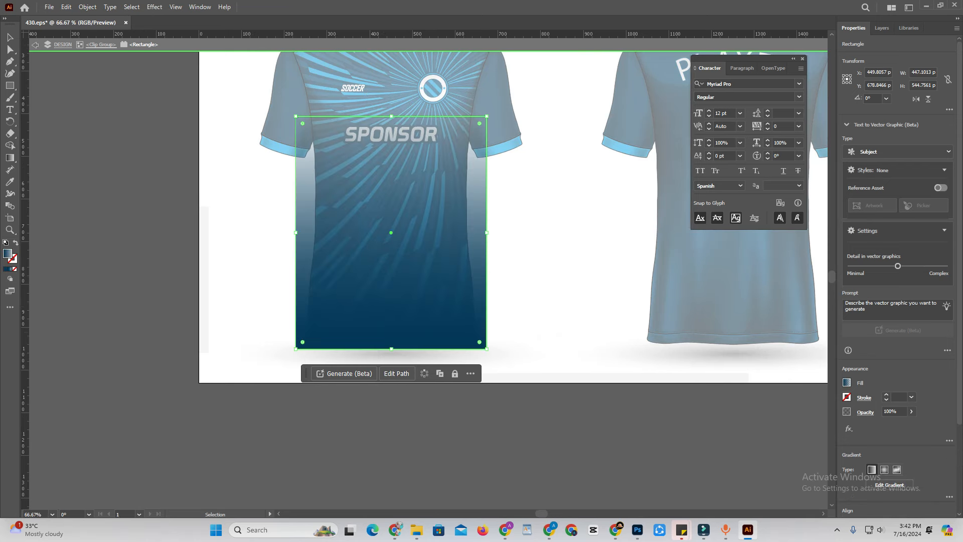
Exit isolation mode and undo the deletion of the "SOCCER JERSEY" heading.
{"action": "scroll", "coordinate": [407, 240], "scroll_direction": "up", "scroll_amount": 2}
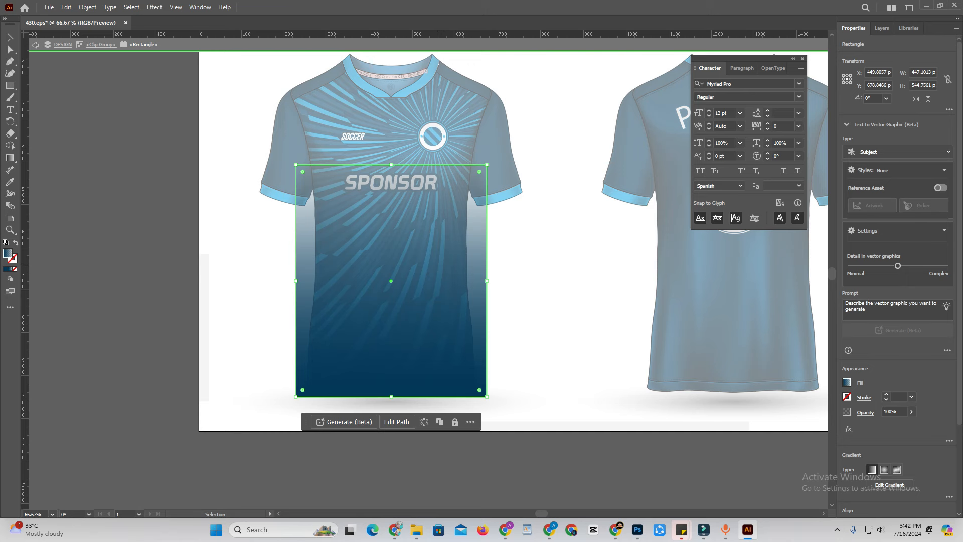
{"action": "key", "text": "a"}
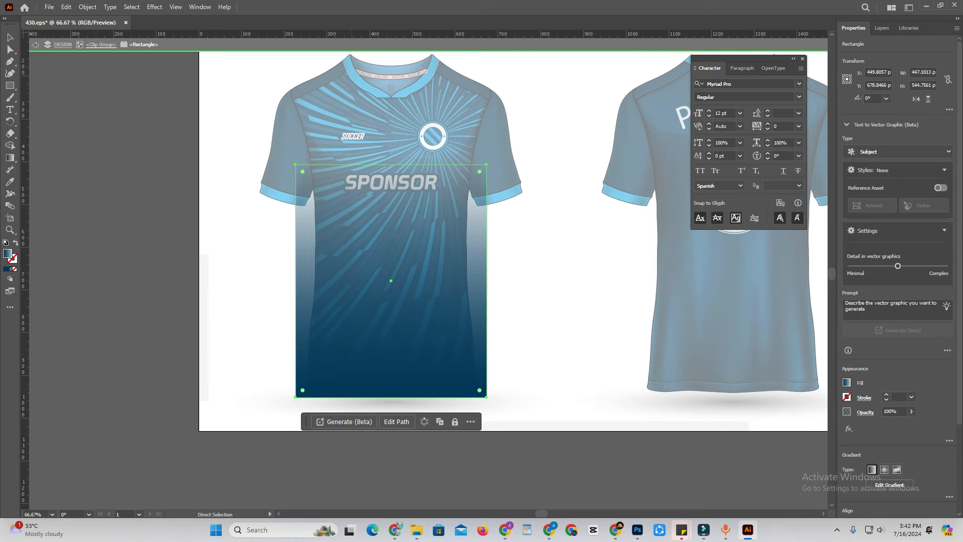
{"action": "key", "text": "Escape"}
{"action": "key", "text": "v"}
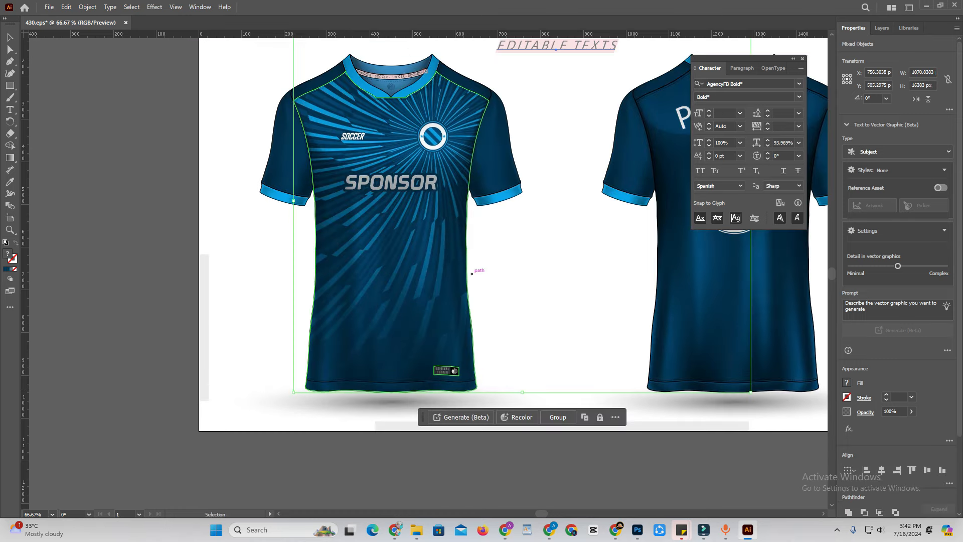
{"action": "scroll", "coordinate": [468, 297], "scroll_direction": "down", "scroll_amount": 3}
{"action": "scroll", "coordinate": [466, 295], "scroll_direction": "up", "scroll_amount": 1}
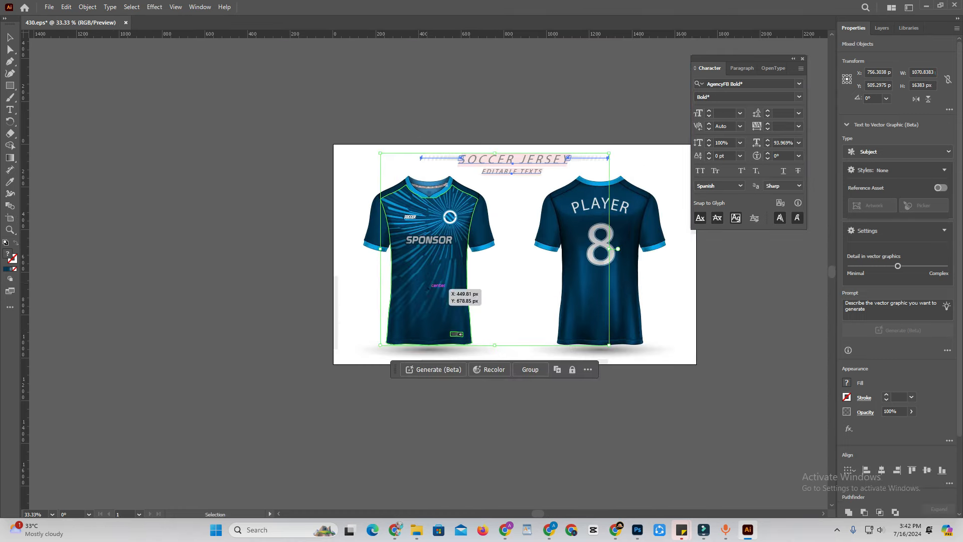
Release the front body's clipping mask and move its shading, patterned design and white base shape onto the canvas beside the artboard.
{"action": "right_click", "coordinate": [428, 283]}
{"action": "left_click", "coordinate": [557, 430]}
{"action": "left_click", "coordinate": [437, 289]}
{"action": "left_click", "coordinate": [412, 211]}
{"action": "left_click_drag", "start_coordinate": [412, 211], "coordinate": [193, 216]}
{"action": "mouse_move", "coordinate": [429, 205]}
{"action": "left_mouse_down"}
{"action": "mouse_move", "coordinate": [150, 181]}
{"action": "mouse_move", "coordinate": [134, 91]}
{"action": "left_mouse_up"}
{"action": "mouse_move", "coordinate": [425, 262]}
{"action": "left_mouse_down"}
{"action": "mouse_move", "coordinate": [254, 262]}
{"action": "mouse_move", "coordinate": [263, 95]}
{"action": "left_mouse_up"}
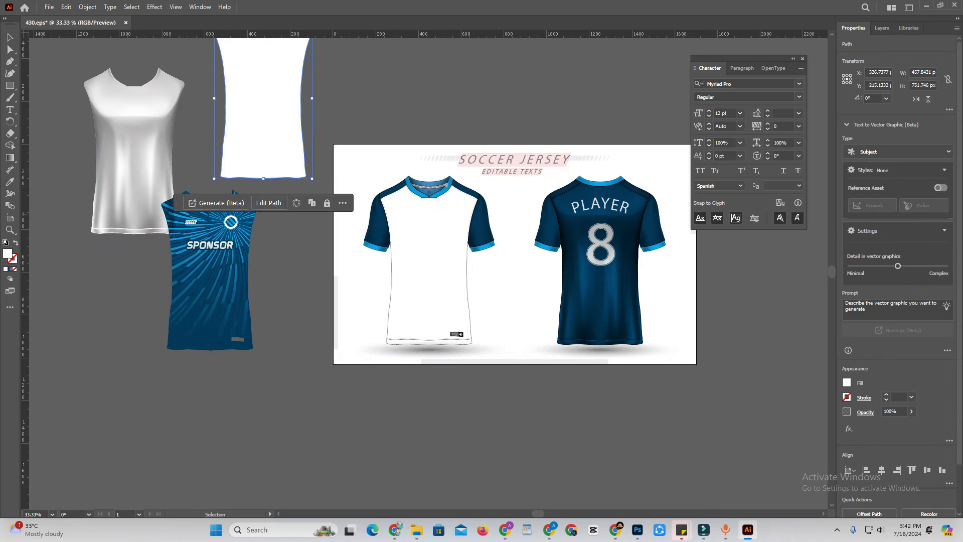
Move the front jersey's dark blue shoulder strip off the shirt to the blank area above the sleeve.
{"action": "left_click_drag", "start_coordinate": [402, 182], "coordinate": [378, 152]}
{"action": "key", "text": "ctrl+plus"}
{"action": "key", "text": "ctrl+plus"}
{"action": "key", "text": "ctrl+plus"}
{"action": "key", "text": "ctrl+plus"}
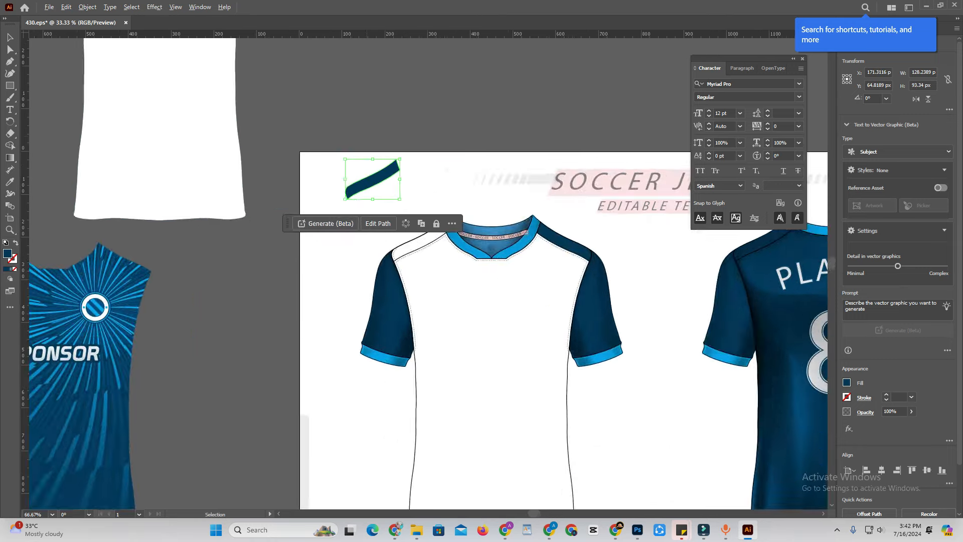
Undo the piece moves and the clipping-mask release on the front jersey, and clear the selection.
{"action": "key", "text": "ctrl+z"}
{"action": "key", "text": "ctrl+z"}
{"action": "key", "text": "ctrl+z"}
{"action": "key", "text": "ctrl+z"}
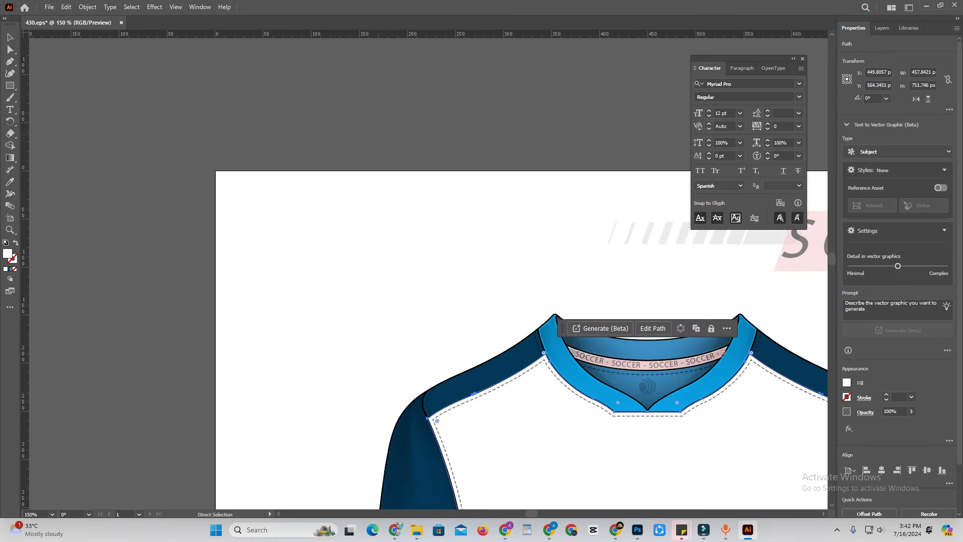
{"action": "scroll", "coordinate": [412, 181], "scroll_direction": "down", "scroll_amount": 2}
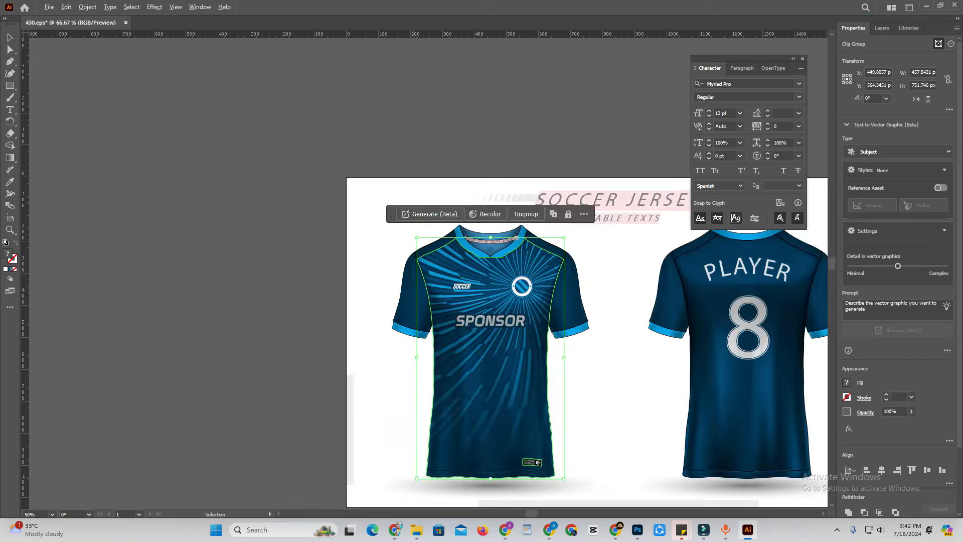
{"action": "left_click", "coordinate": [413, 182]}
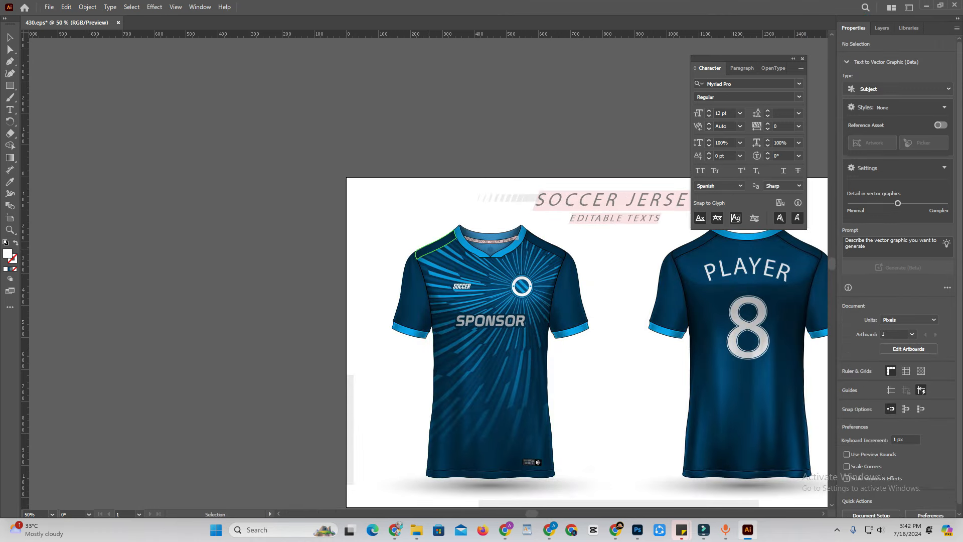
Recolor the front jersey's shoulder strip beside the SOCCER logo from the fill color picker to bright red.
{"action": "left_click", "coordinate": [430, 245]}
{"action": "double_click", "coordinate": [7, 254]}
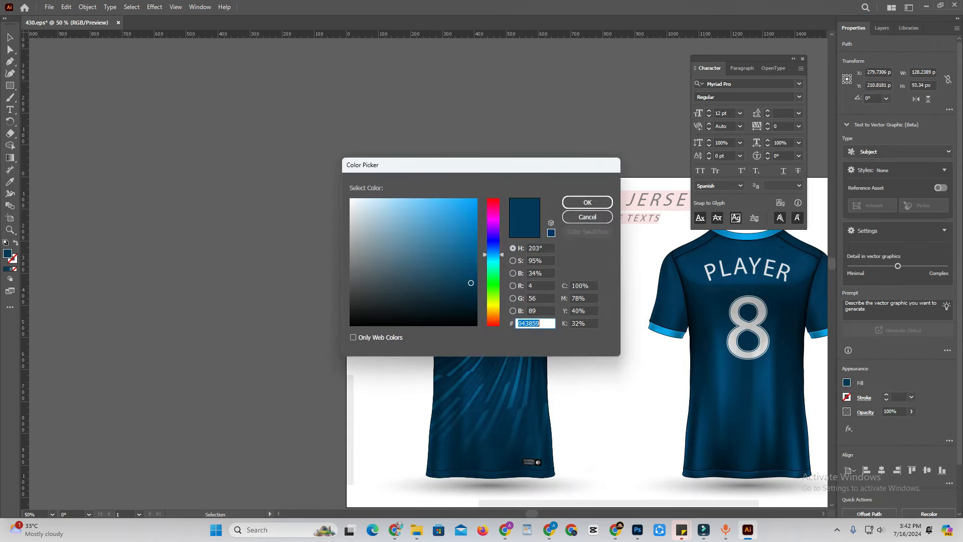
{"action": "left_click", "coordinate": [493, 199]}
{"action": "left_click", "coordinate": [455, 199]}
{"action": "left_click", "coordinate": [588, 202]}
{"action": "left_click", "coordinate": [578, 235]}
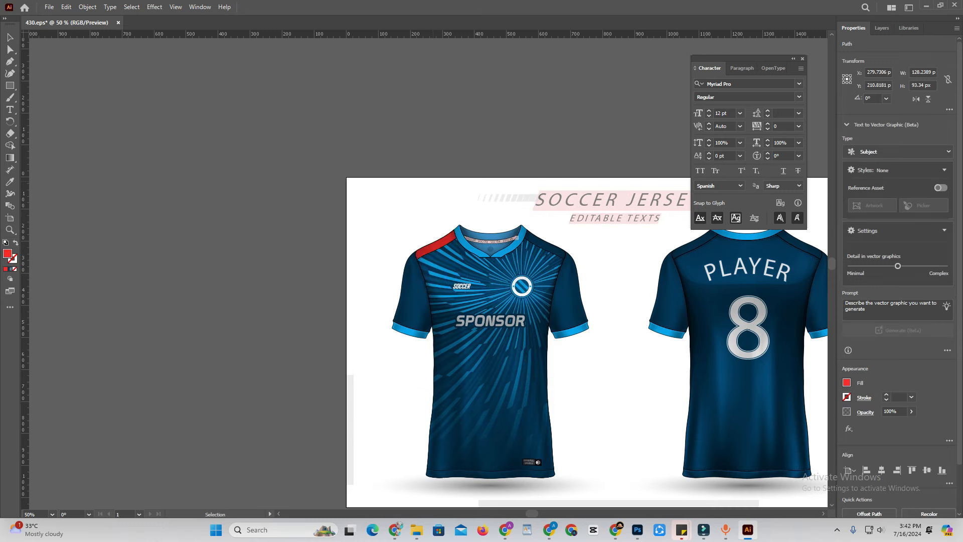
Recolor the front jersey's shoulder strip on the round badge side by sampling the opposite strip's red with the Eyedropper.
{"action": "left_click", "coordinate": [546, 245]}
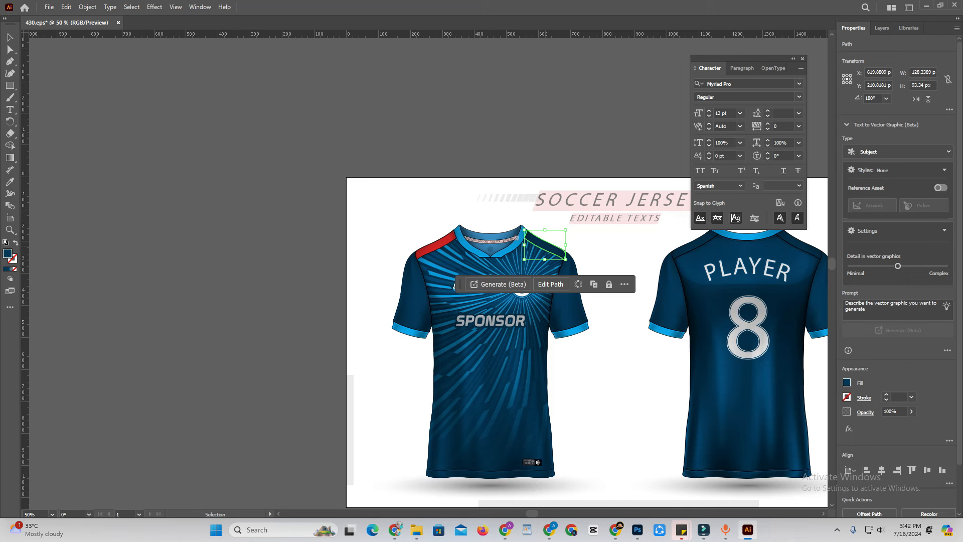
{"action": "key", "text": "i"}
{"action": "left_click", "coordinate": [434, 241]}
{"action": "key", "text": "c"}
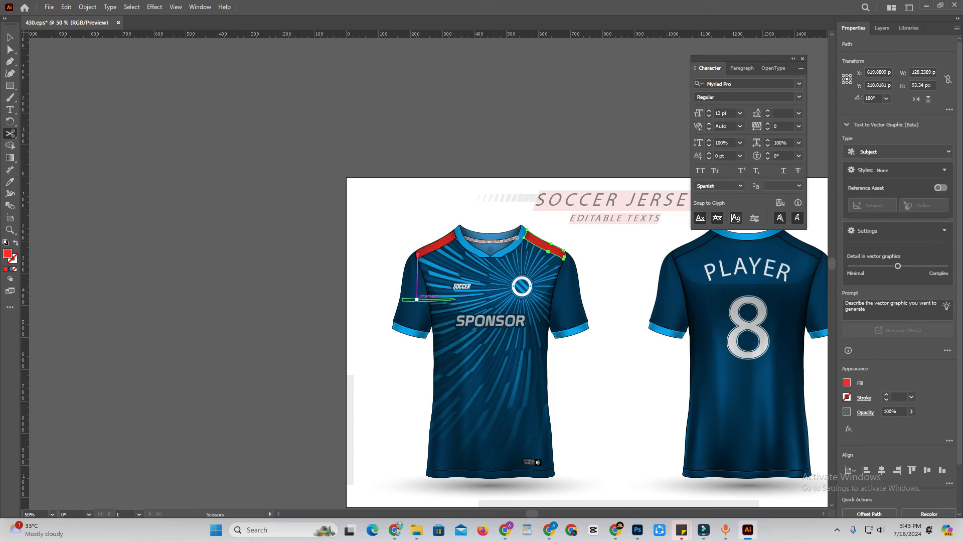
Recolor the front jersey's sleeve on the SOCCER logo side with the red sampled from its shoulder strip.
{"action": "key", "text": "v"}
{"action": "left_click", "coordinate": [416, 299]}
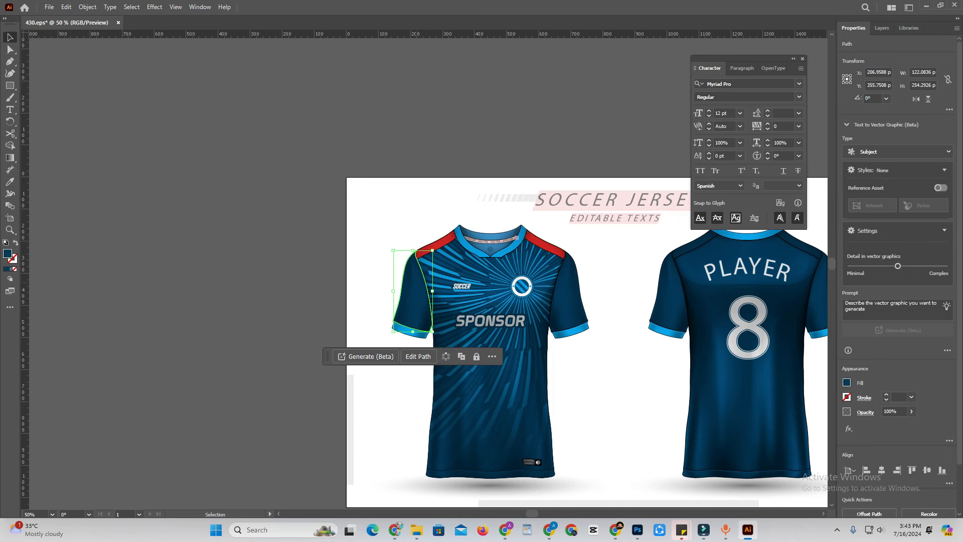
{"action": "key", "text": "i"}
{"action": "left_click", "coordinate": [436, 243]}
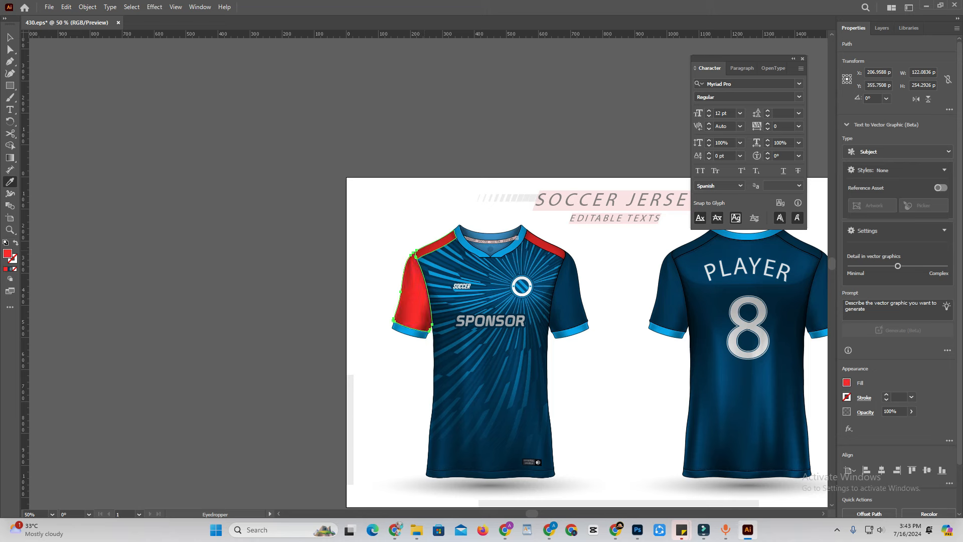
Recolor the front jersey's sleeve on the round badge side with the shoulder strip's red and clear the selection.
{"action": "key", "text": "v"}
{"action": "left_click", "coordinate": [571, 297]}
{"action": "key", "text": "i"}
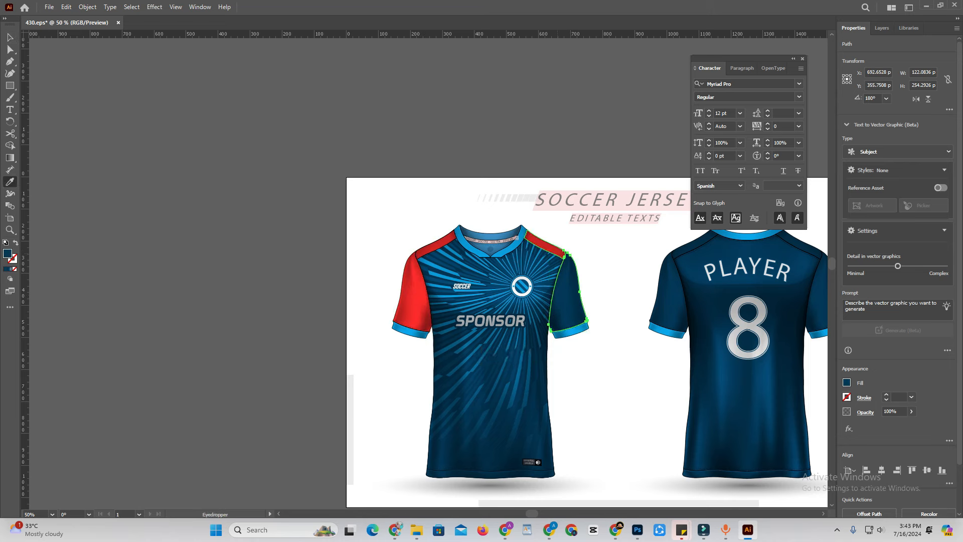
{"action": "left_click", "coordinate": [547, 244]}
{"action": "key", "text": "v"}
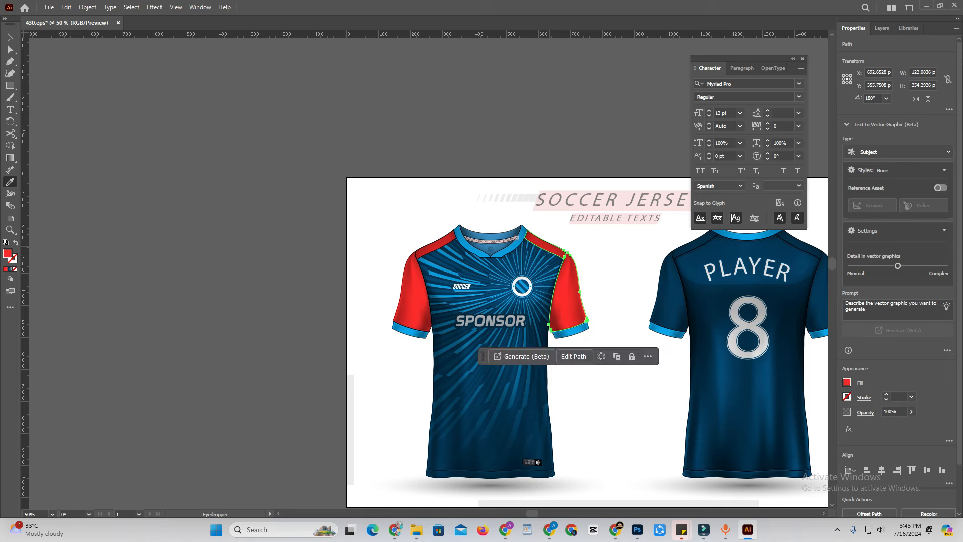
{"action": "left_click", "coordinate": [608, 273]}
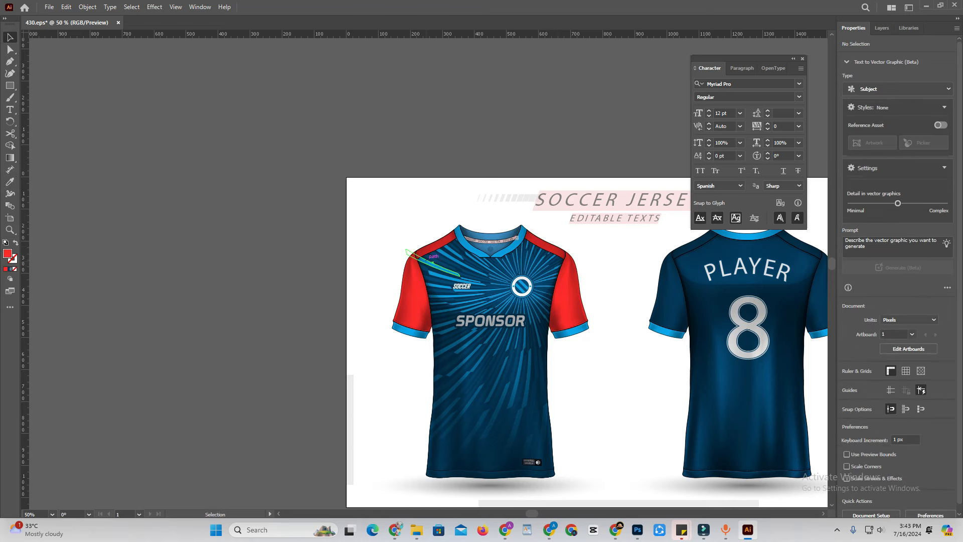
Isolate the front body's clipped ray pattern down to a single light blue stripe and exit isolation.
{"action": "left_click", "coordinate": [426, 261]}
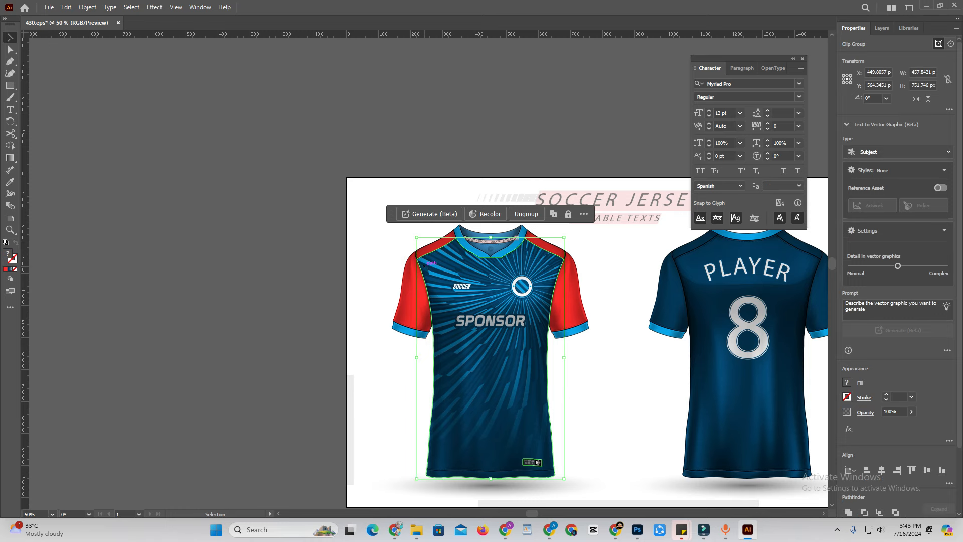
{"action": "double_click", "coordinate": [427, 263]}
{"action": "left_click", "coordinate": [426, 262]}
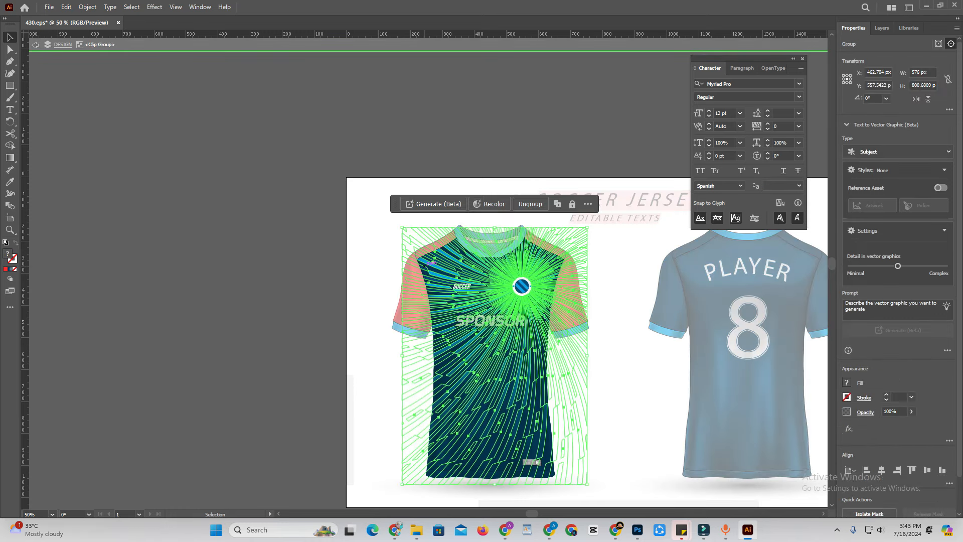
{"action": "double_click", "coordinate": [431, 265]}
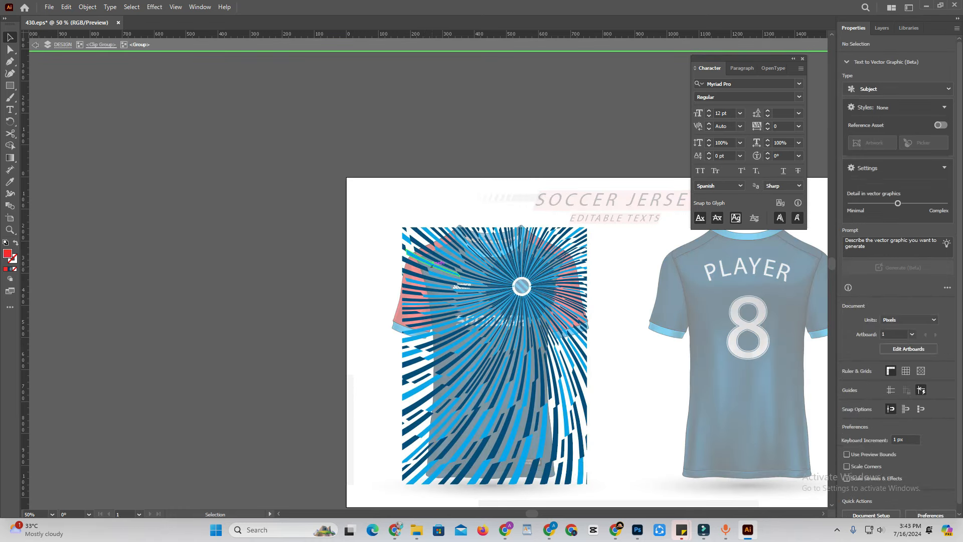
{"action": "left_click", "coordinate": [430, 264]}
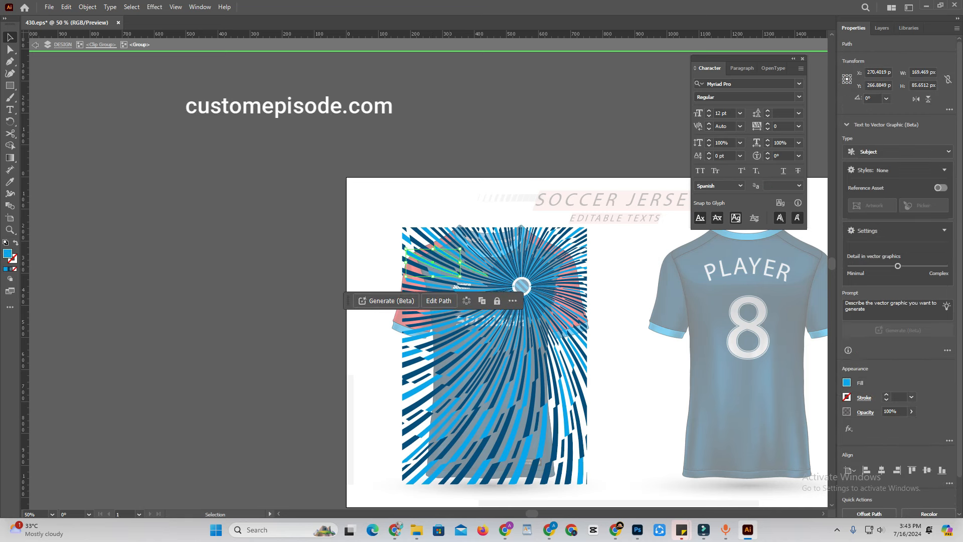
{"action": "left_click", "coordinate": [448, 255]}
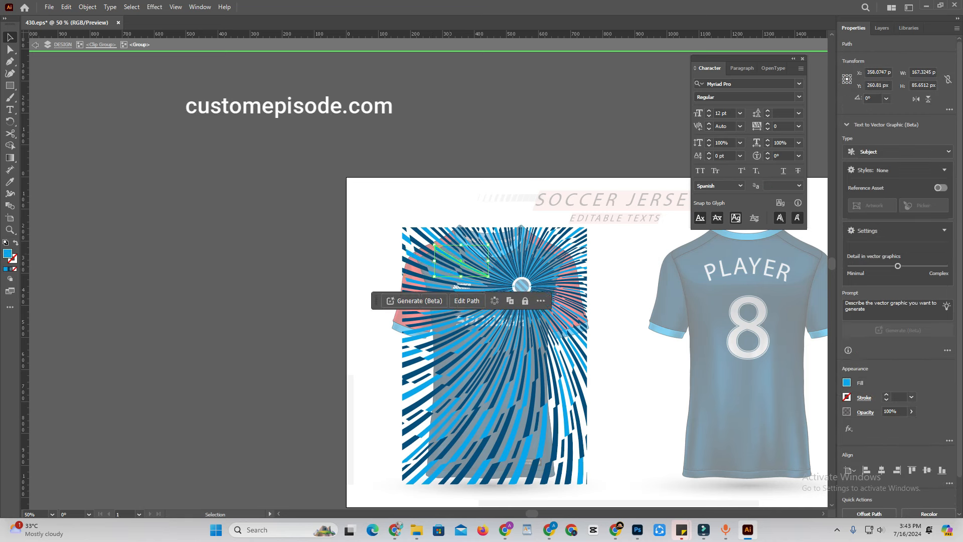
{"action": "double_click", "coordinate": [448, 249]}
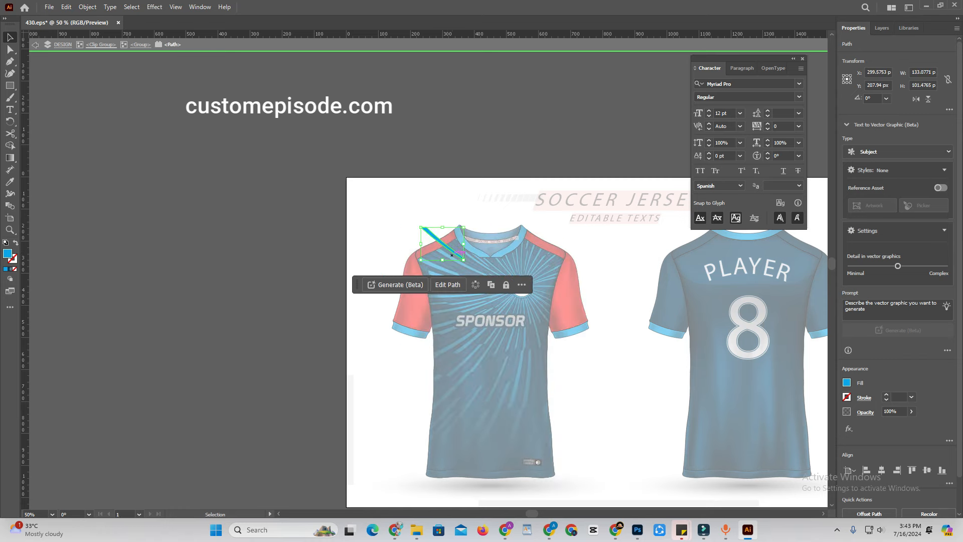
{"action": "left_click", "coordinate": [454, 256]}
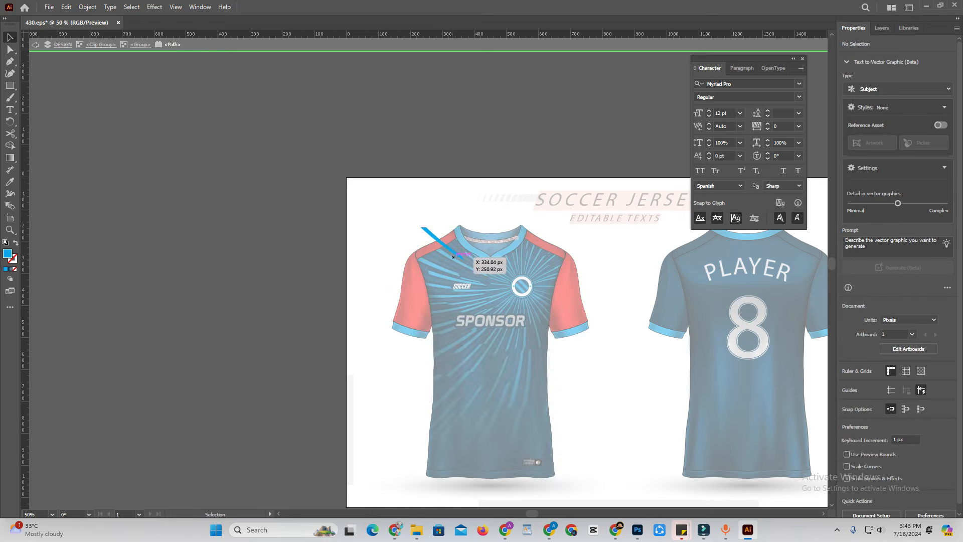
{"action": "scroll", "coordinate": [454, 256], "scroll_direction": "up", "scroll_amount": 4}
{"action": "double_click", "coordinate": [454, 256]}
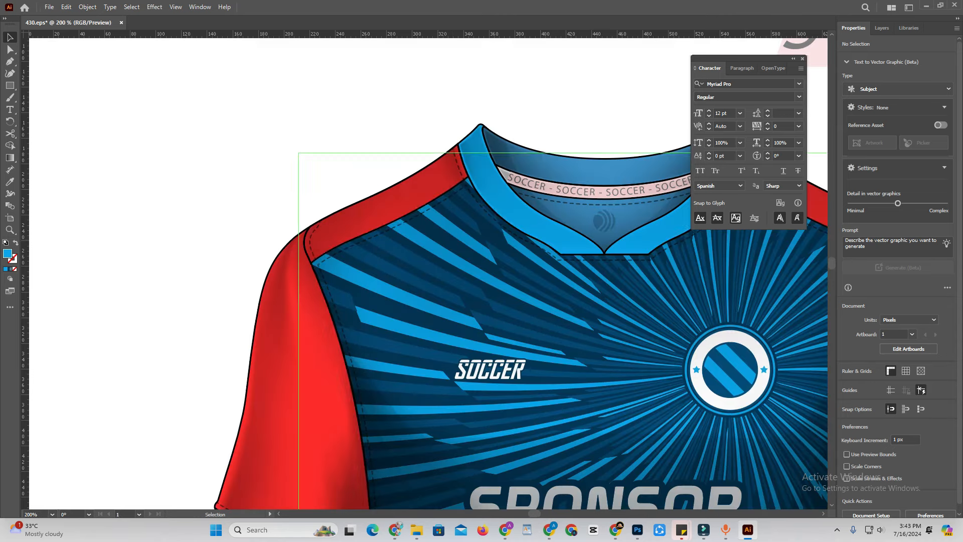
Isolate the front body's clip group, apply the sleeve's sampled red to its background rectangle, and exit isolation.
{"action": "left_click", "coordinate": [454, 256]}
{"action": "double_click", "coordinate": [454, 256]}
{"action": "left_click", "coordinate": [453, 256]}
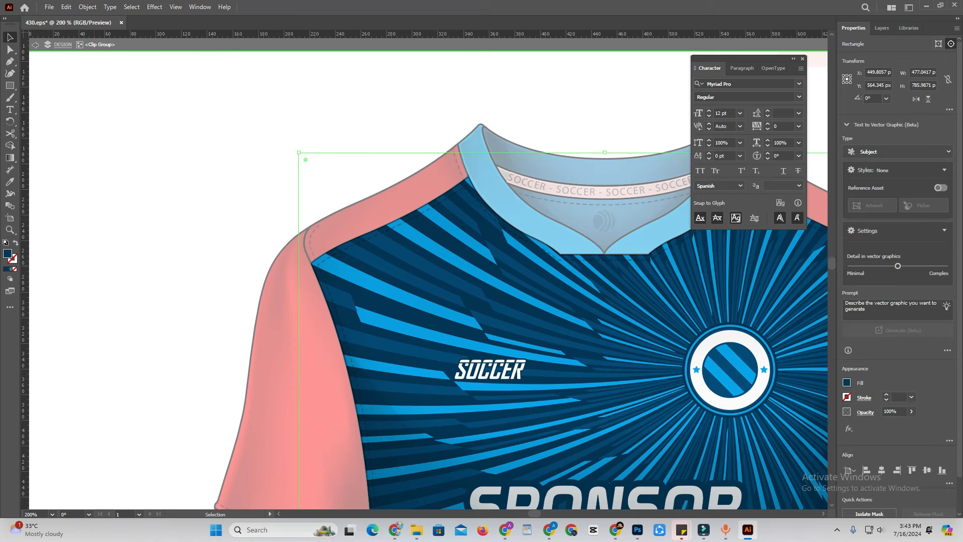
{"action": "key", "text": "i"}
{"action": "left_click", "coordinate": [280, 327]}
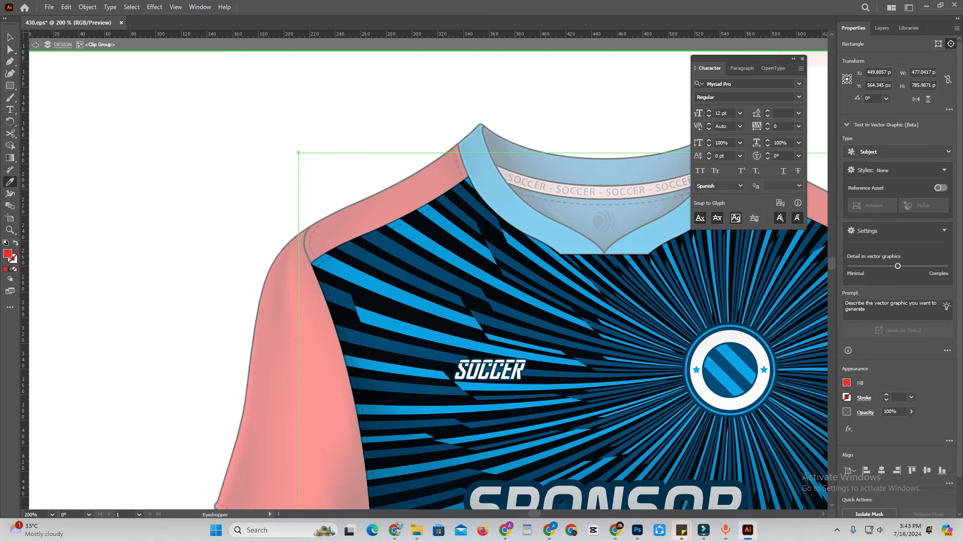
{"action": "key", "text": "v"}
{"action": "right_click", "coordinate": [421, 191]}
{"action": "left_click", "coordinate": [451, 246]}
{"action": "left_click", "coordinate": [222, 271]}
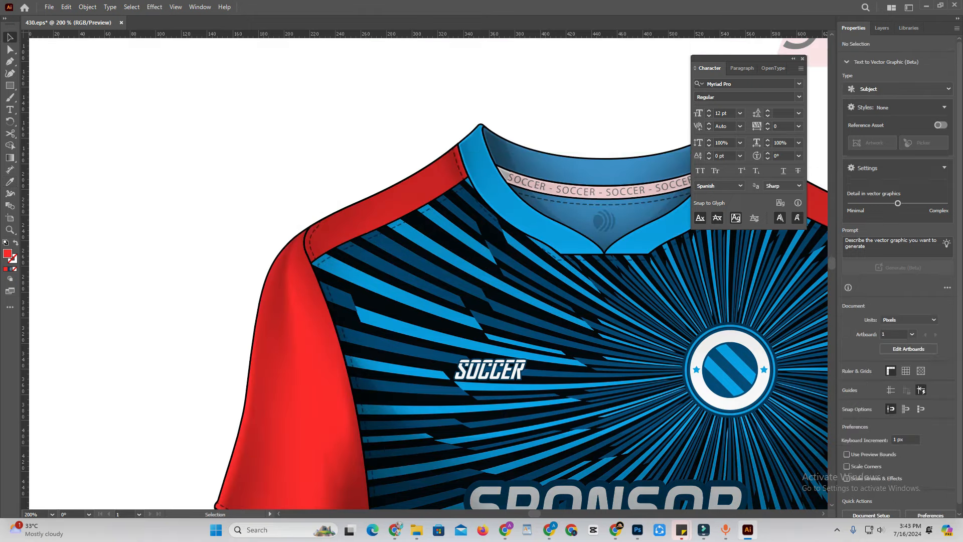
Isolate the gradient rectangle over the front body's lower part and try to move it.
{"action": "scroll", "coordinate": [221, 271], "scroll_direction": "down", "scroll_amount": 5}
{"action": "scroll", "coordinate": [318, 374], "scroll_direction": "up", "scroll_amount": 10}
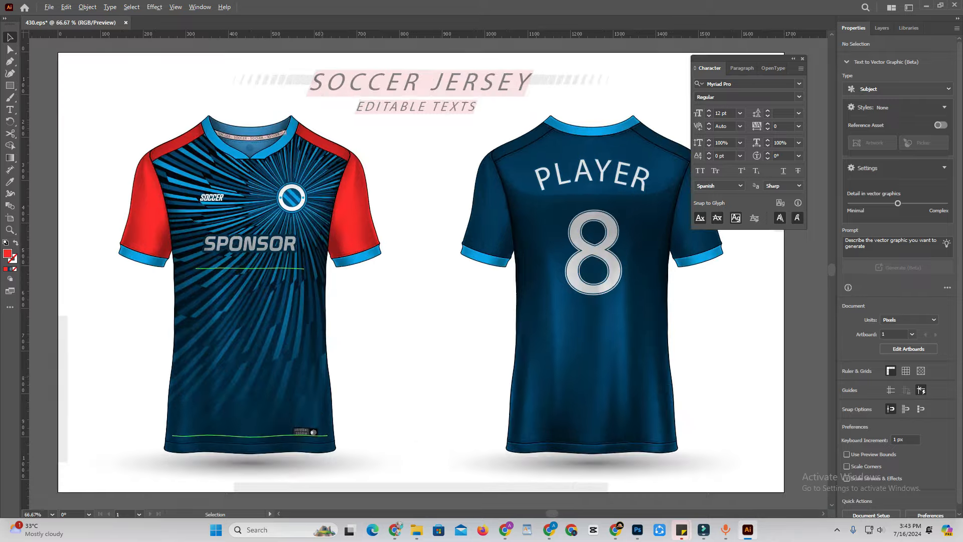
{"action": "double_click", "coordinate": [317, 374]}
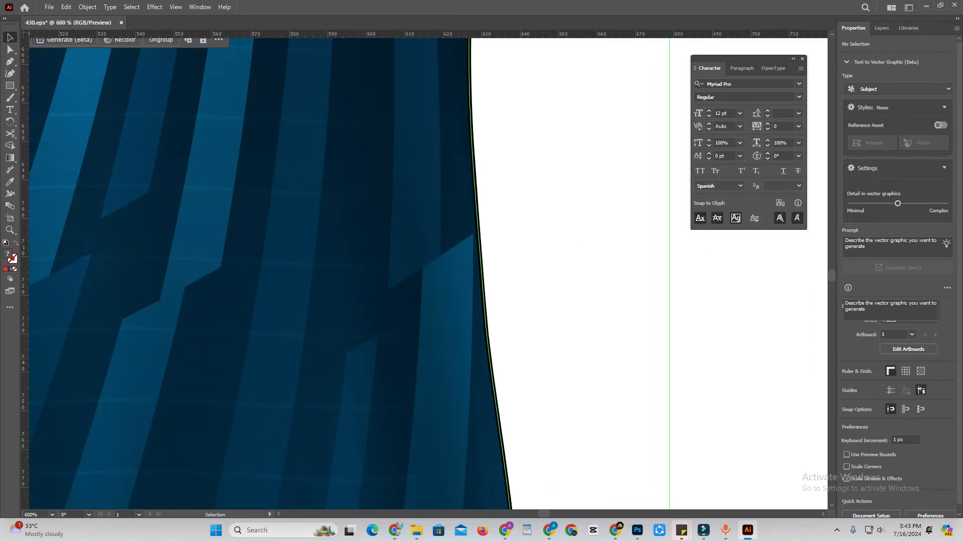
{"action": "left_click", "coordinate": [317, 374]}
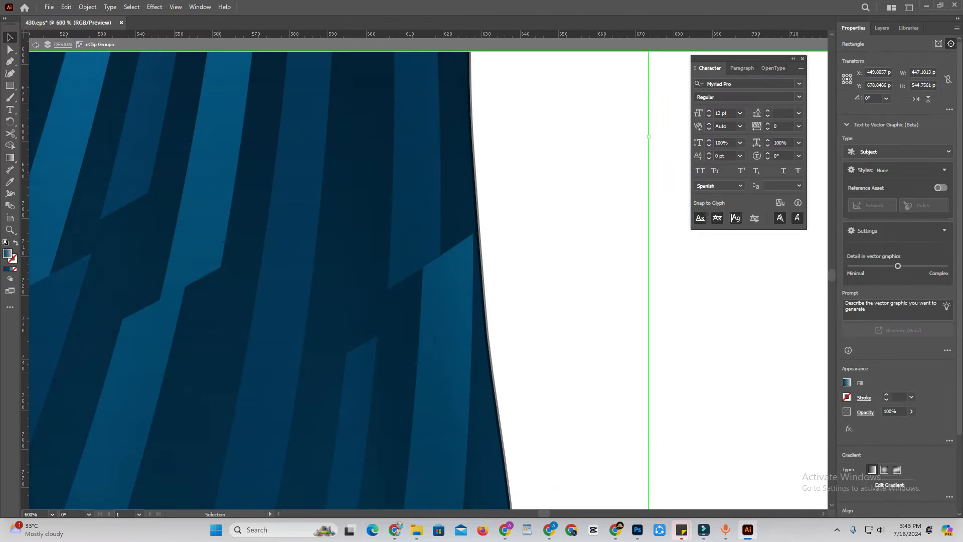
{"action": "double_click", "coordinate": [417, 362]}
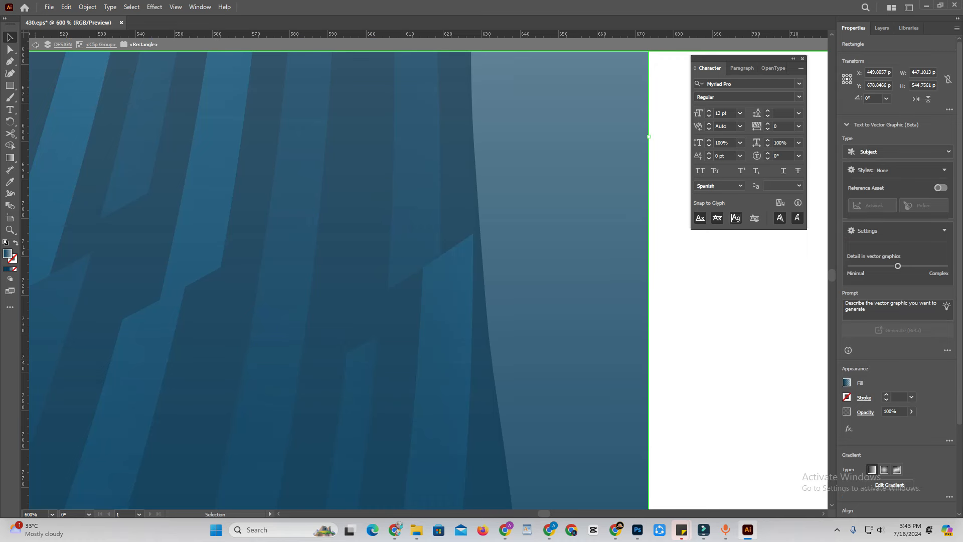
{"action": "left_click_drag", "start_coordinate": [594, 247], "coordinate": [535, 300]}
Undo the front jersey's latest edits back through the background rectangle's recolor and the badge-side sleeve's recolor.
{"action": "key", "text": "ctrl+z"}
{"action": "key", "text": "ctrl+z"}
{"action": "key", "text": "ctrl+z"}
{"action": "key", "text": "ctrl+z"}
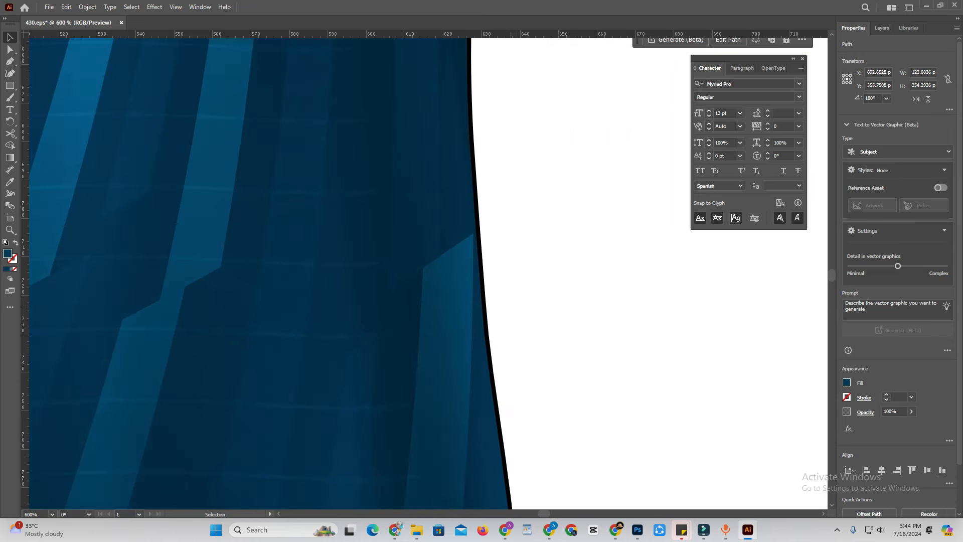
Try moving the back jersey's clipped body design sideways off its shading, and undo the move.
{"action": "scroll", "coordinate": [509, 311], "scroll_direction": "down", "scroll_amount": 9}
{"action": "scroll", "coordinate": [623, 309], "scroll_direction": "up", "scroll_amount": 4}
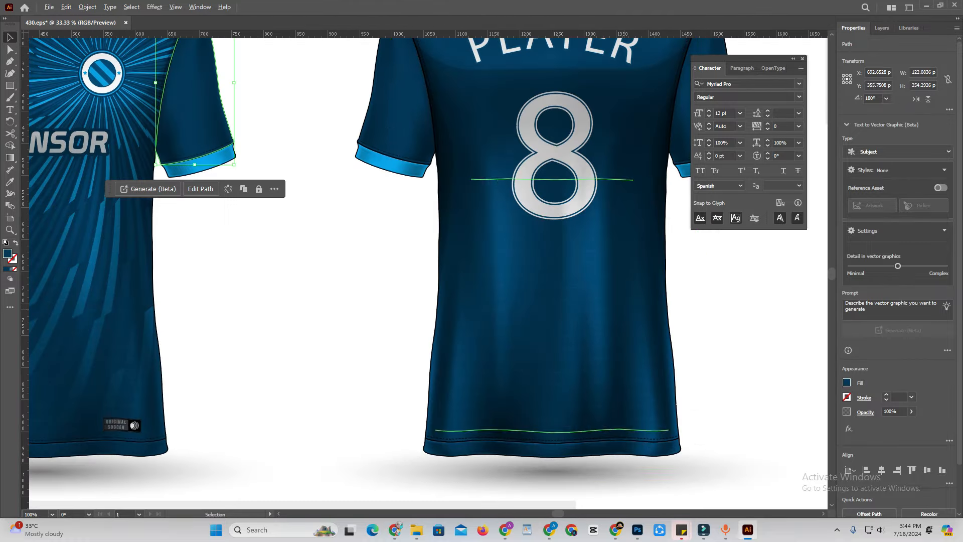
{"action": "left_click_drag", "start_coordinate": [614, 302], "coordinate": [459, 319]}
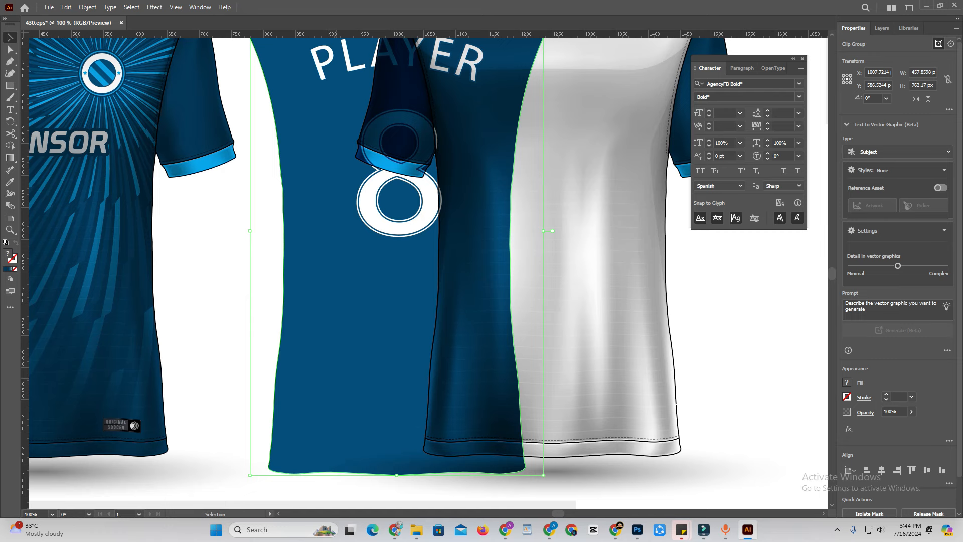
{"action": "key", "text": "ctrl+z"}
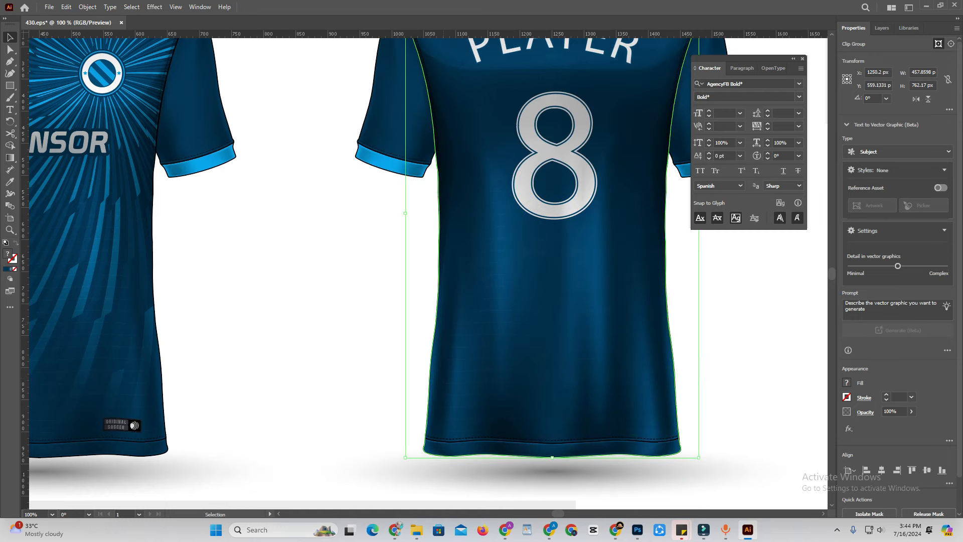
Isolate the back jersey's body clip group and set the fill color to magenta D31E97 with nothing selected.
{"action": "double_click", "coordinate": [459, 320]}
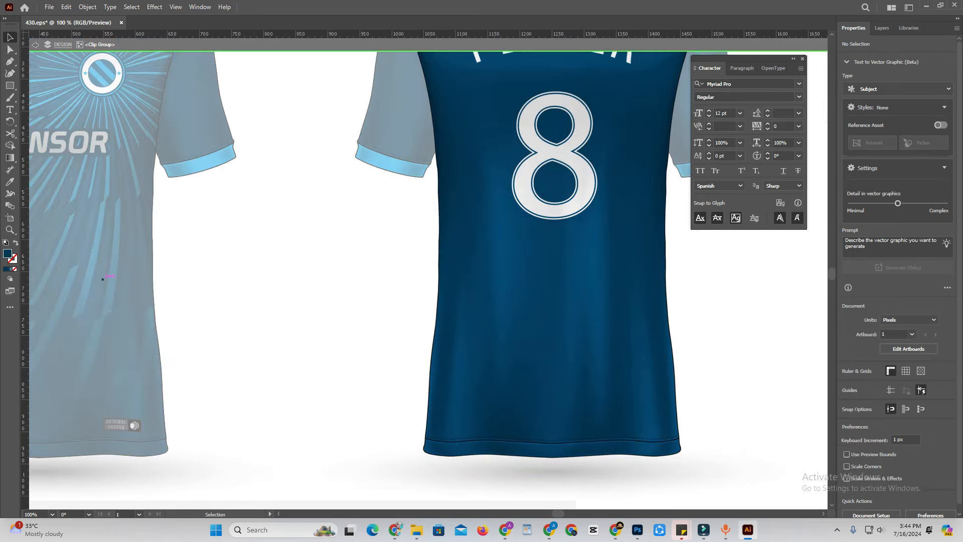
{"action": "double_click", "coordinate": [7, 253]}
{"action": "left_click_drag", "start_coordinate": [493, 254], "coordinate": [493, 213]}
{"action": "left_click", "coordinate": [460, 220]}
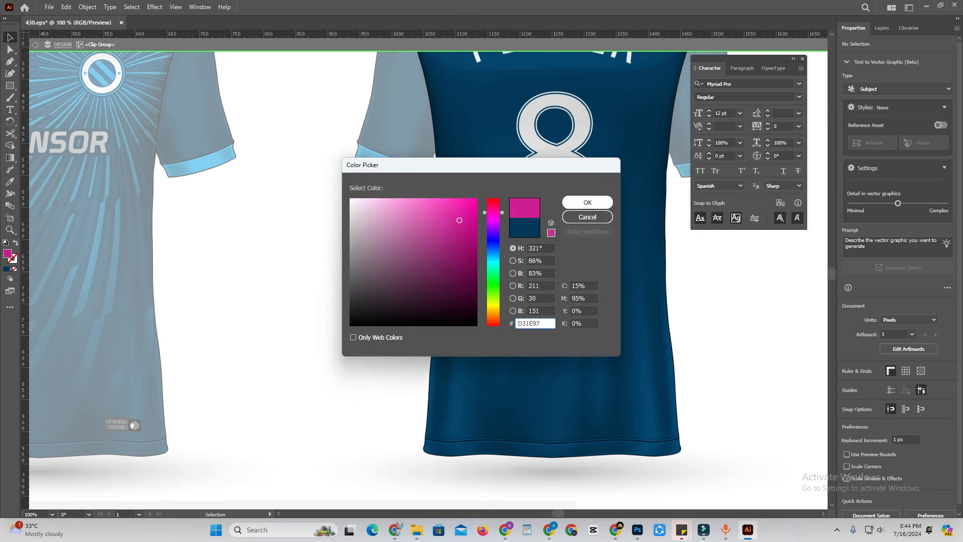
{"action": "left_click", "coordinate": [588, 203]}
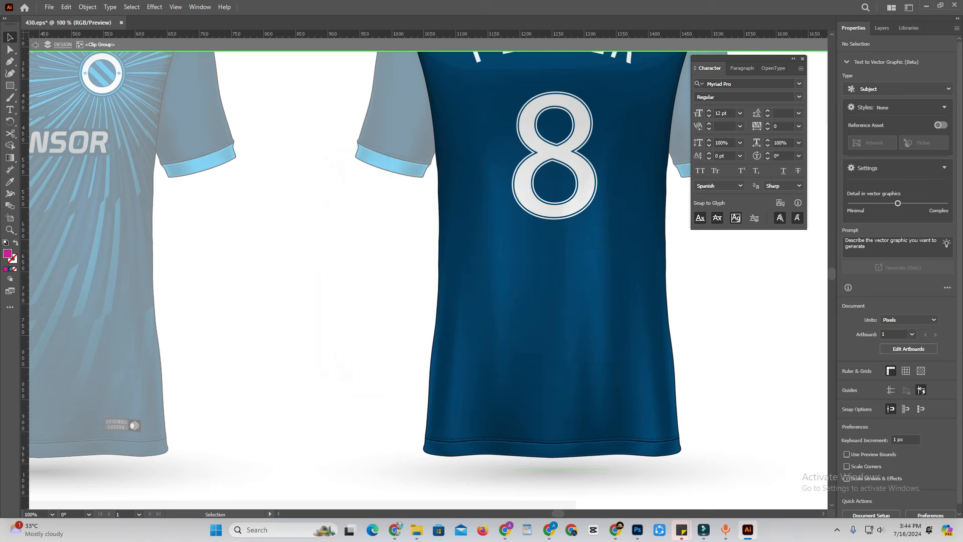
Recolor the back jersey's body rectangle to dark purple 750C5F and exit isolation mode.
{"action": "left_click", "coordinate": [478, 294]}
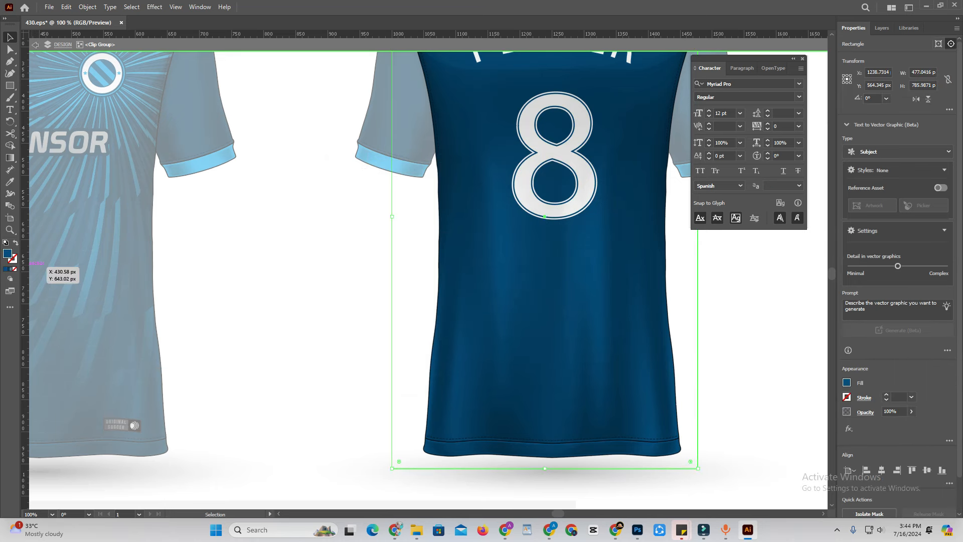
{"action": "double_click", "coordinate": [7, 254]}
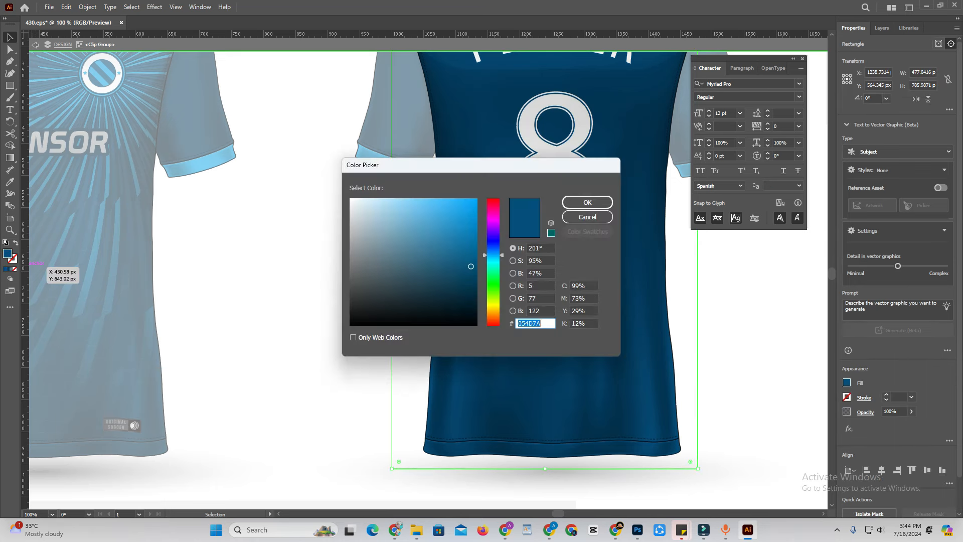
{"action": "type", "text": "0993D8"}
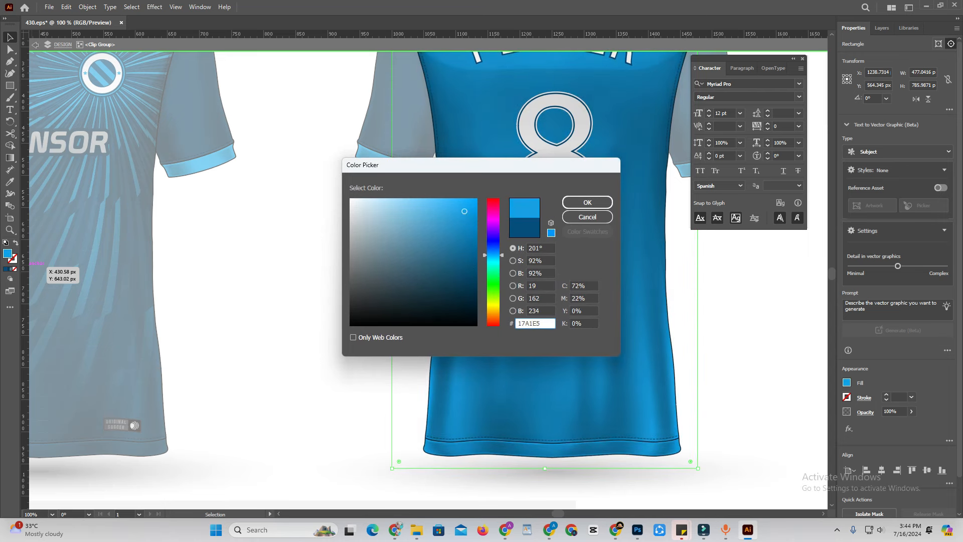
{"action": "mouse_move", "coordinate": [472, 218]}
{"action": "left_mouse_down"}
{"action": "mouse_move", "coordinate": [475, 264]}
{"action": "mouse_move", "coordinate": [435, 205]}
{"action": "left_mouse_up"}
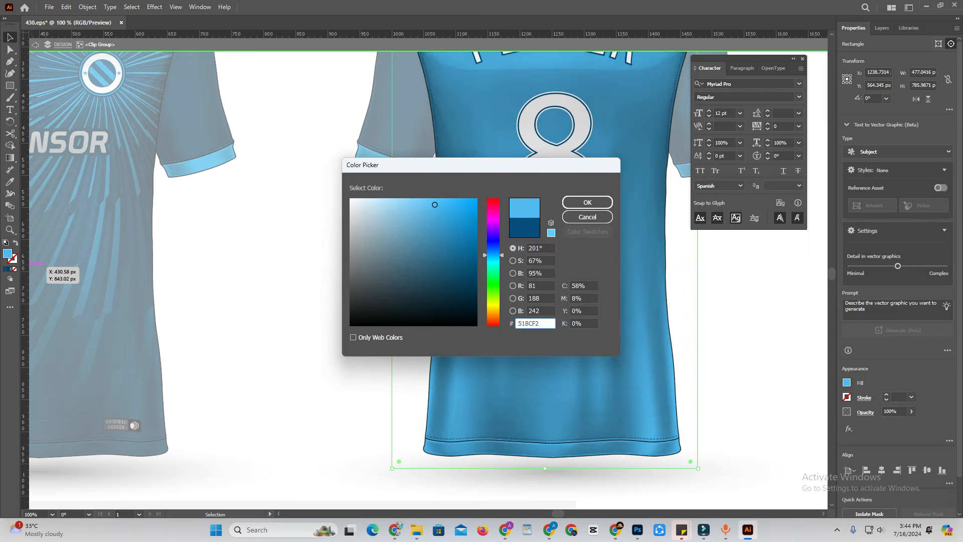
{"action": "mouse_move", "coordinate": [493, 255]}
{"action": "left_mouse_down"}
{"action": "mouse_move", "coordinate": [493, 205]}
{"action": "mouse_move", "coordinate": [494, 220]}
{"action": "mouse_move", "coordinate": [467, 232]}
{"action": "mouse_move", "coordinate": [467, 223]}
{"action": "mouse_move", "coordinate": [463, 292]}
{"action": "mouse_move", "coordinate": [465, 269]}
{"action": "left_mouse_up"}
{"action": "left_click", "coordinate": [465, 207]}
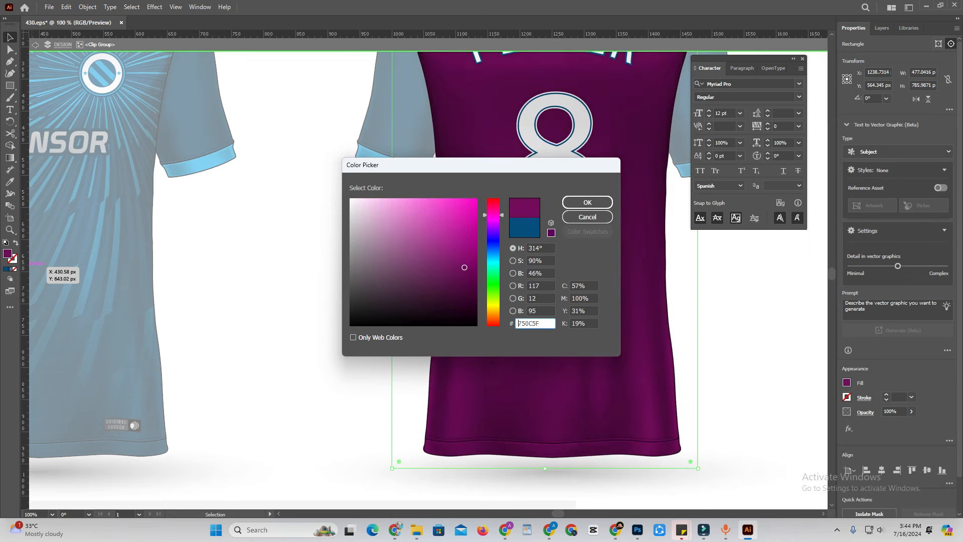
{"action": "left_click", "coordinate": [588, 202]}
{"action": "right_click", "coordinate": [372, 192]}
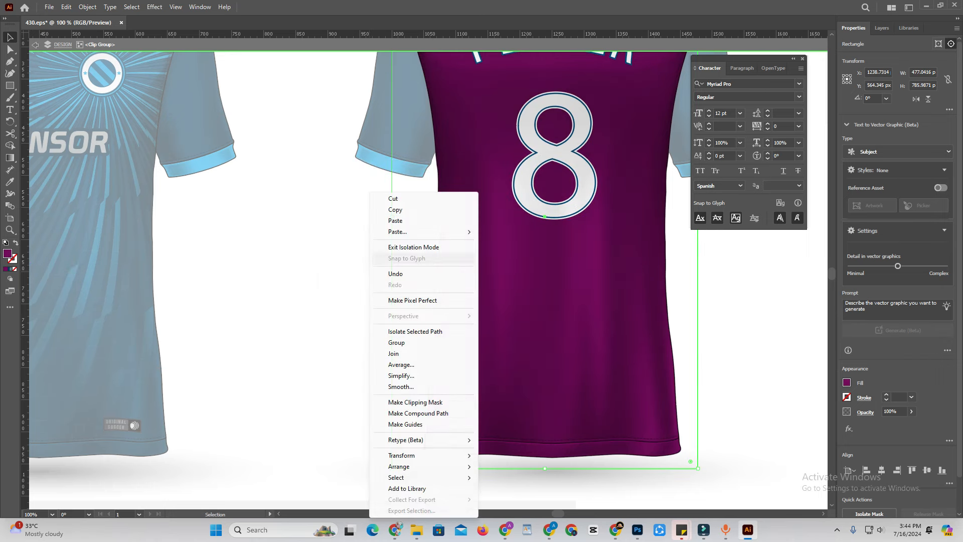
{"action": "left_click", "coordinate": [402, 258]}
{"action": "scroll", "coordinate": [328, 342], "scroll_direction": "down", "scroll_amount": 3}
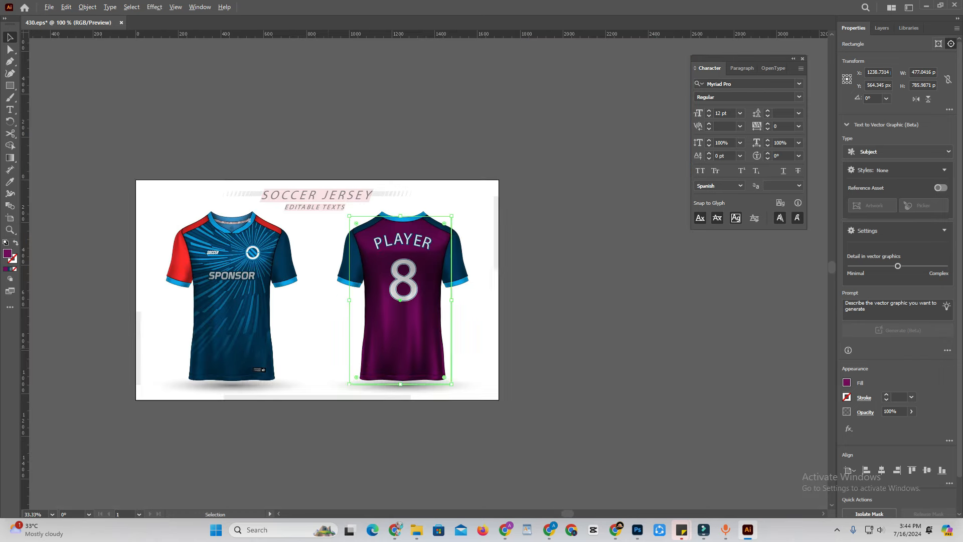
{"action": "scroll", "coordinate": [328, 341], "scroll_direction": "down", "scroll_amount": 4}
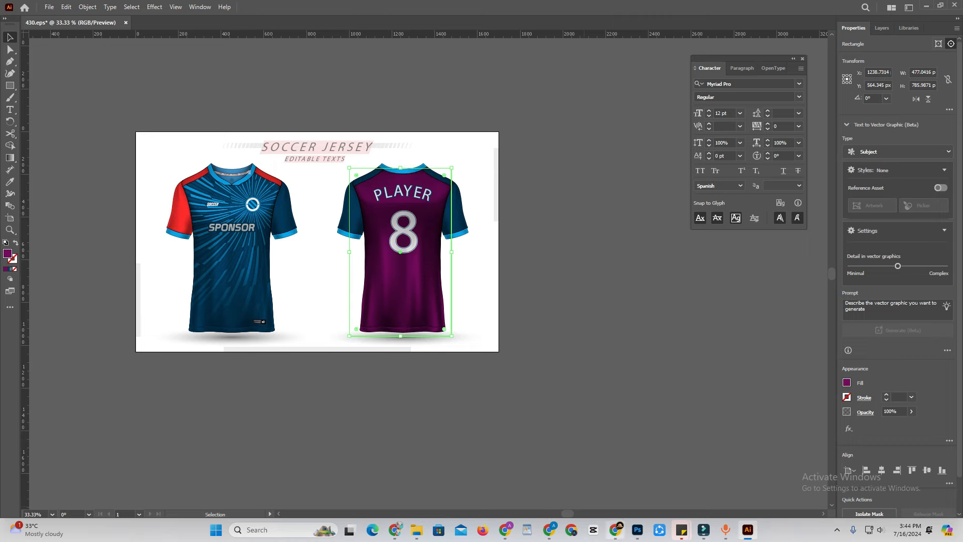
Switch to File Explorer and open the player mockup 7671905 from the "100 Jersey Design & mockup part 2" folder in Photoshop.
{"action": "left_click", "coordinate": [638, 530]}
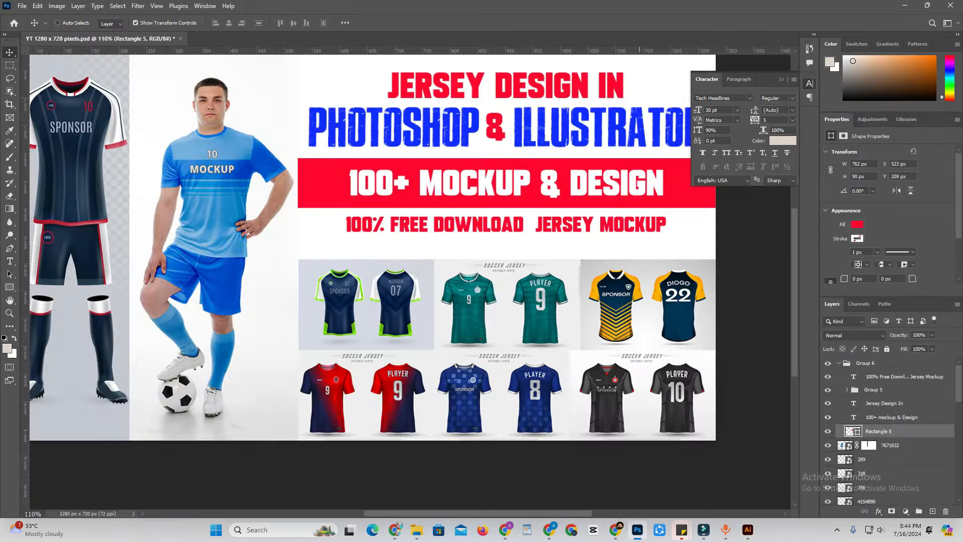
{"action": "left_click", "coordinate": [416, 530]}
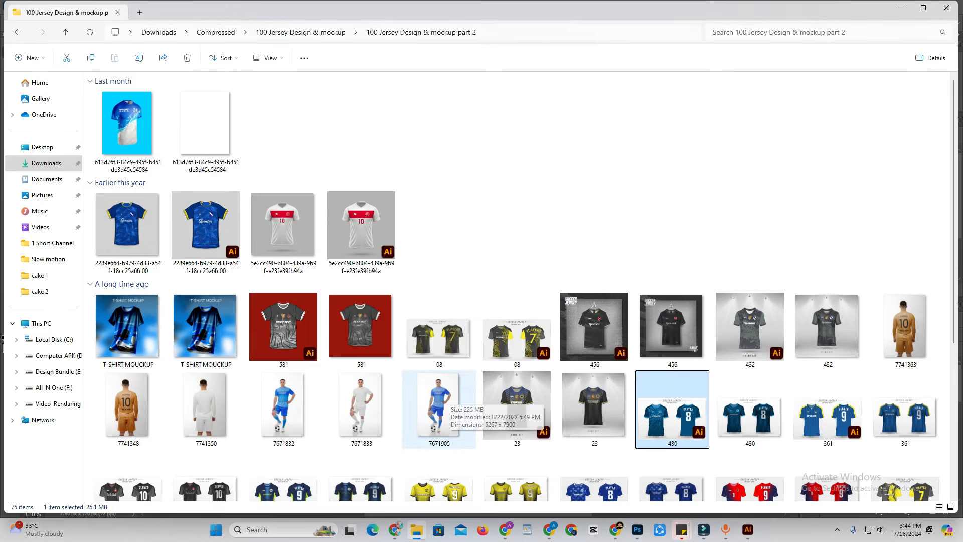
{"action": "left_click", "coordinate": [442, 402]}
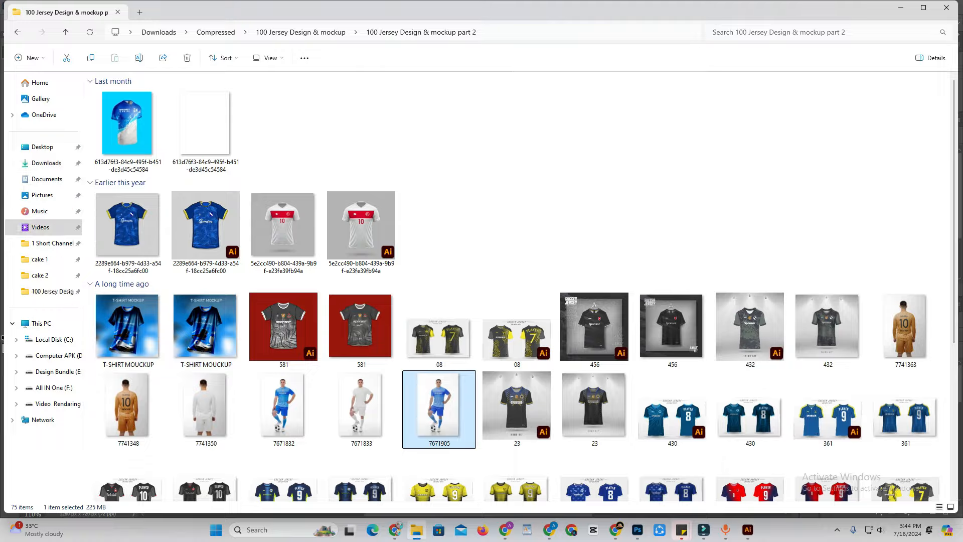
{"action": "key", "text": "alt+Tab"}
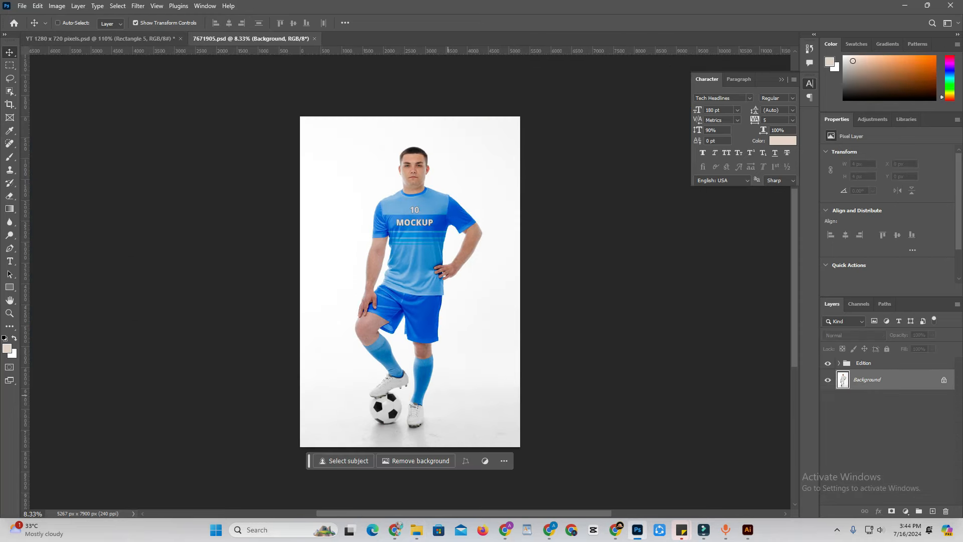
{"action": "scroll", "coordinate": [414, 230], "scroll_direction": "up", "scroll_amount": 6}
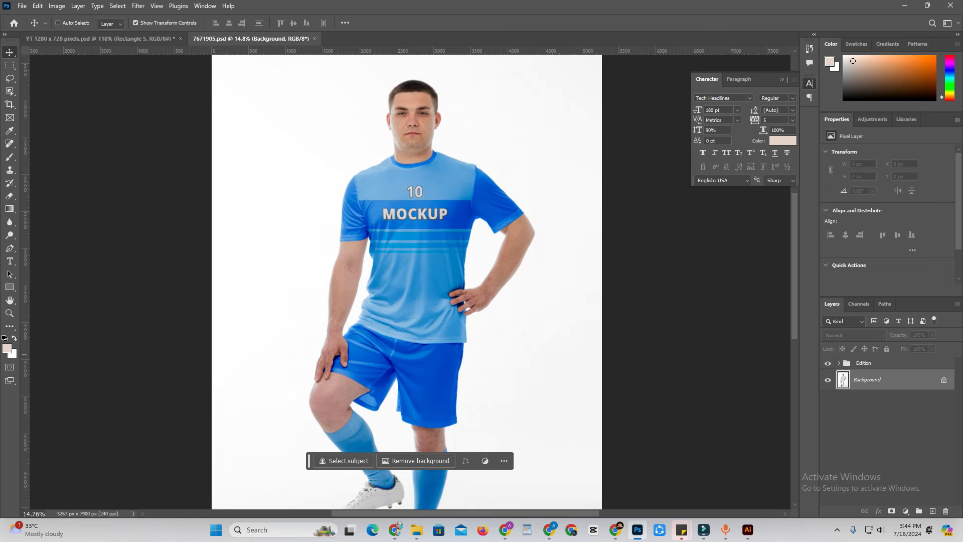
Expand the Edition group and toggle the Background color layer's visibility off and back on.
{"action": "left_click", "coordinate": [839, 364]}
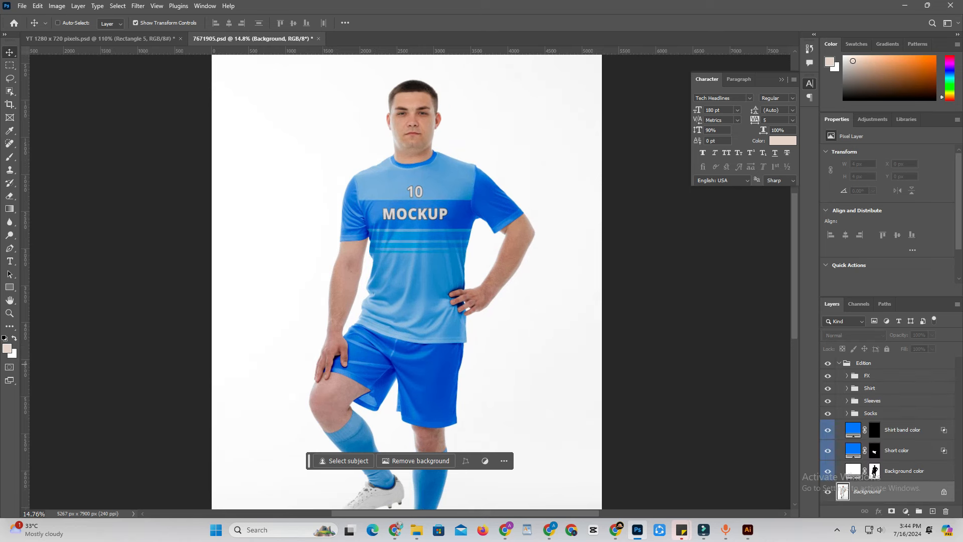
{"action": "scroll", "coordinate": [406, 281], "scroll_direction": "down", "scroll_amount": 2}
{"action": "left_click", "coordinate": [829, 471]}
{"action": "left_click", "coordinate": [828, 470]}
Change the Short color fill layer to a darker blue.
{"action": "left_click", "coordinate": [898, 450]}
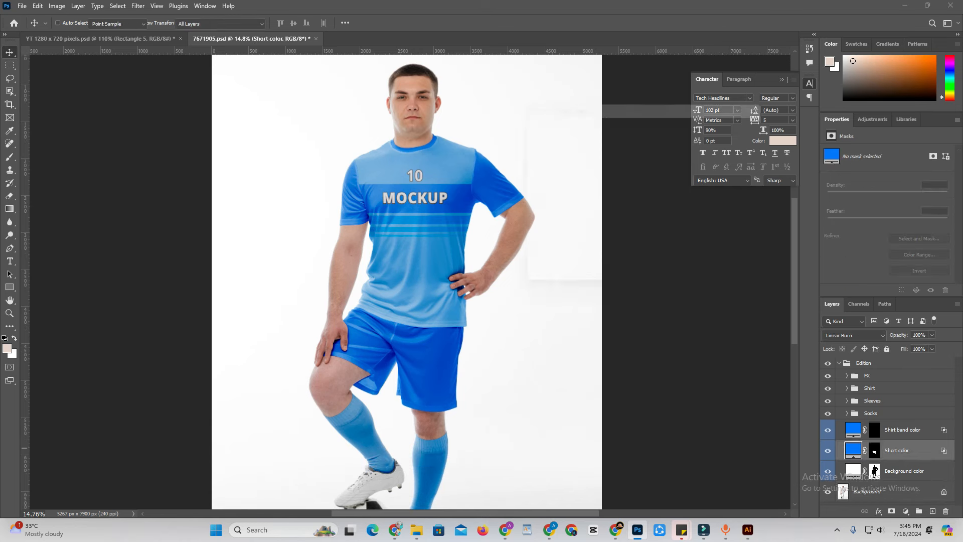
{"action": "double_click", "coordinate": [853, 450]}
{"action": "left_click", "coordinate": [626, 159]}
{"action": "left_click", "coordinate": [628, 155]}
{"action": "key", "text": "Return"}
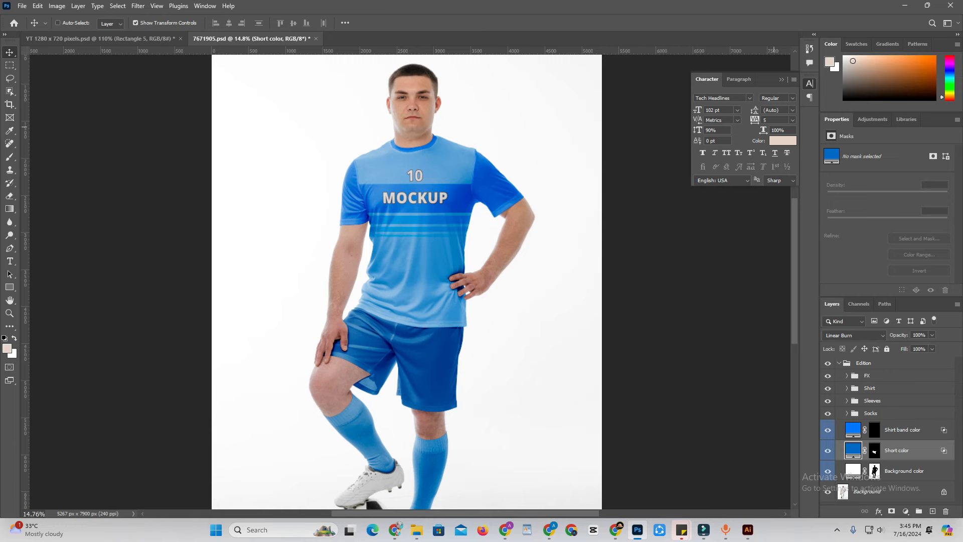
Expand the Shirt group and open the contents of its "Place your design here" smart object.
{"action": "left_click", "coordinate": [846, 388]}
{"action": "left_click", "coordinate": [898, 405]}
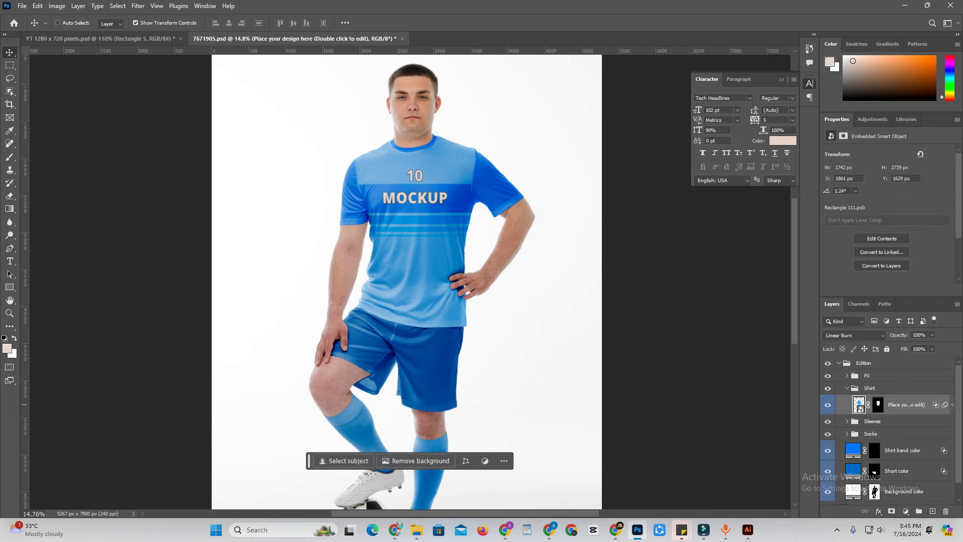
{"action": "double_click", "coordinate": [859, 404]}
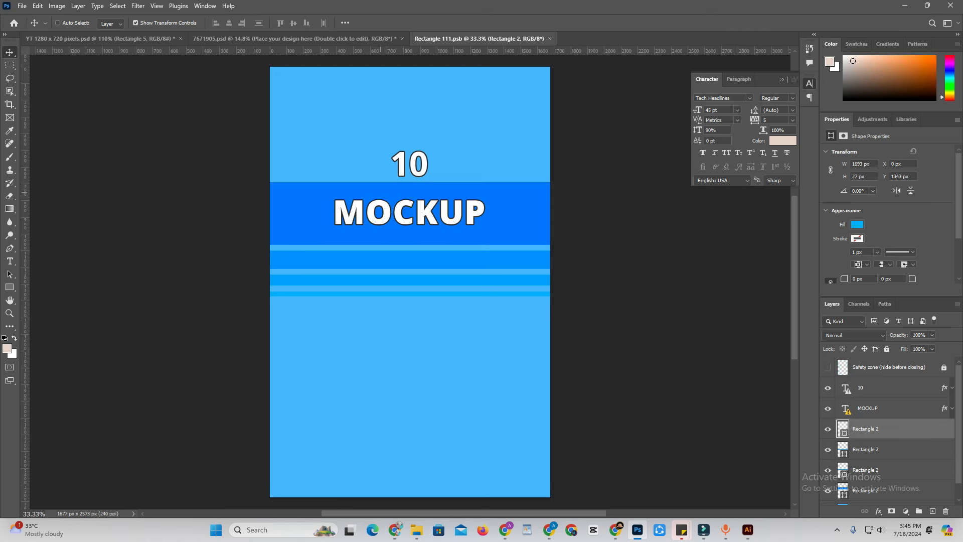
Recolor the shirt design's background shape Rectangle 1 to dark maroon 541621.
{"action": "scroll", "coordinate": [888, 432], "scroll_direction": "down", "scroll_amount": 1}
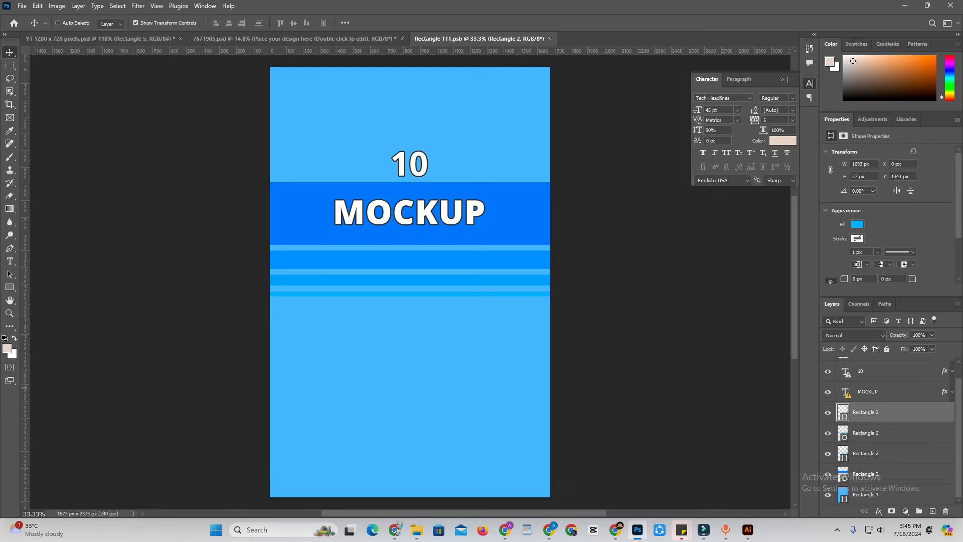
{"action": "double_click", "coordinate": [842, 493]}
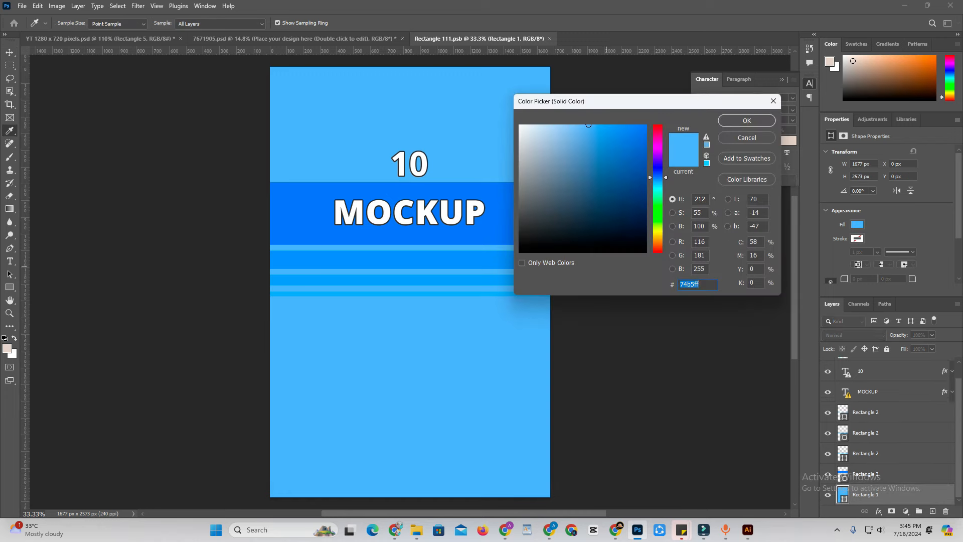
{"action": "left_click", "coordinate": [613, 211]}
{"action": "left_click_drag", "start_coordinate": [660, 136], "coordinate": [661, 128]}
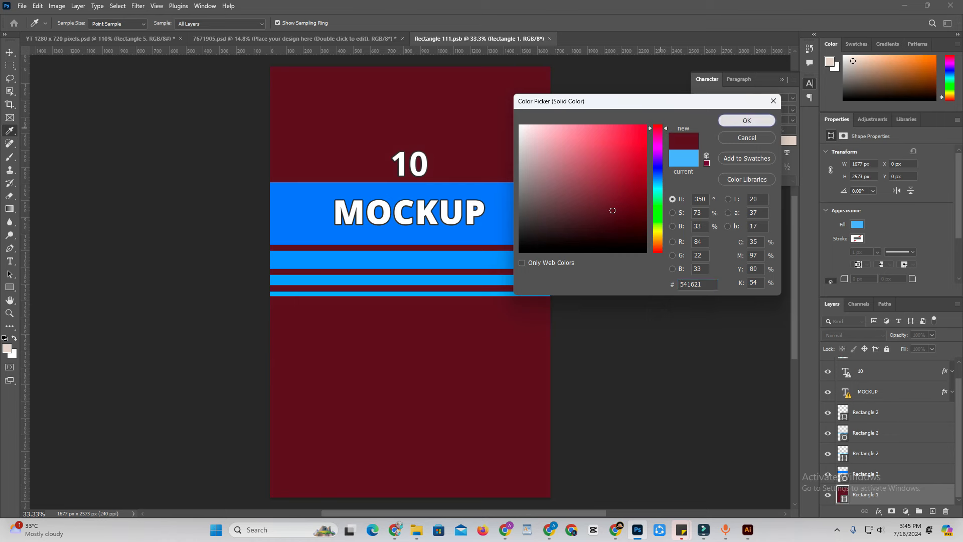
{"action": "left_click", "coordinate": [747, 121]}
Recolor the wide band behind the MOCKUP text and the thick stripe directly below it white.
{"action": "left_click", "coordinate": [523, 213], "text": "ctrl"}
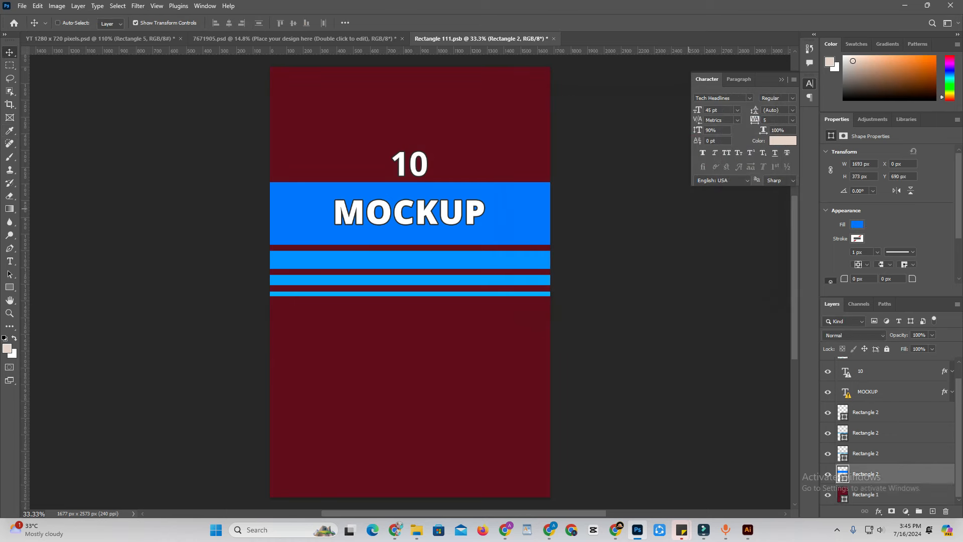
{"action": "double_click", "coordinate": [843, 473]}
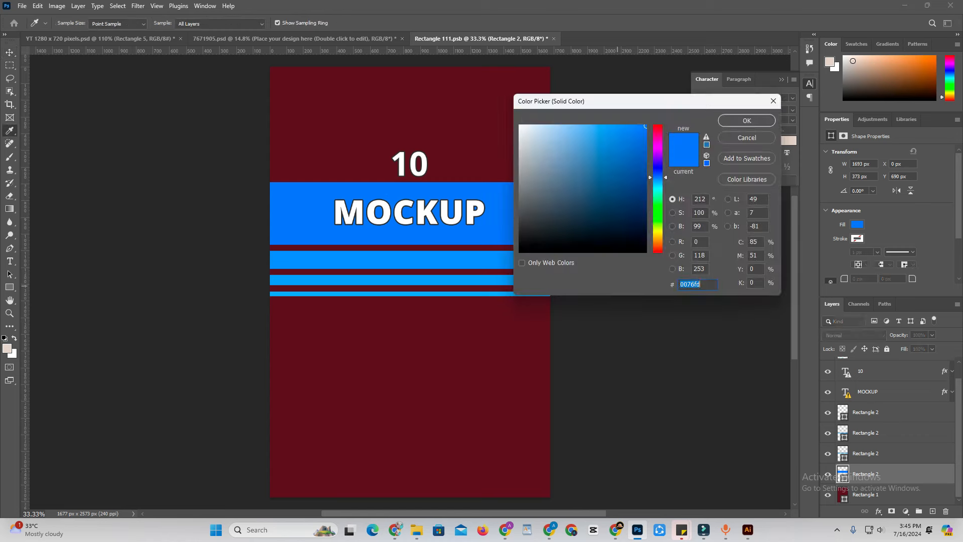
{"action": "left_click_drag", "start_coordinate": [539, 138], "coordinate": [517, 118]}
{"action": "left_click", "coordinate": [747, 120]}
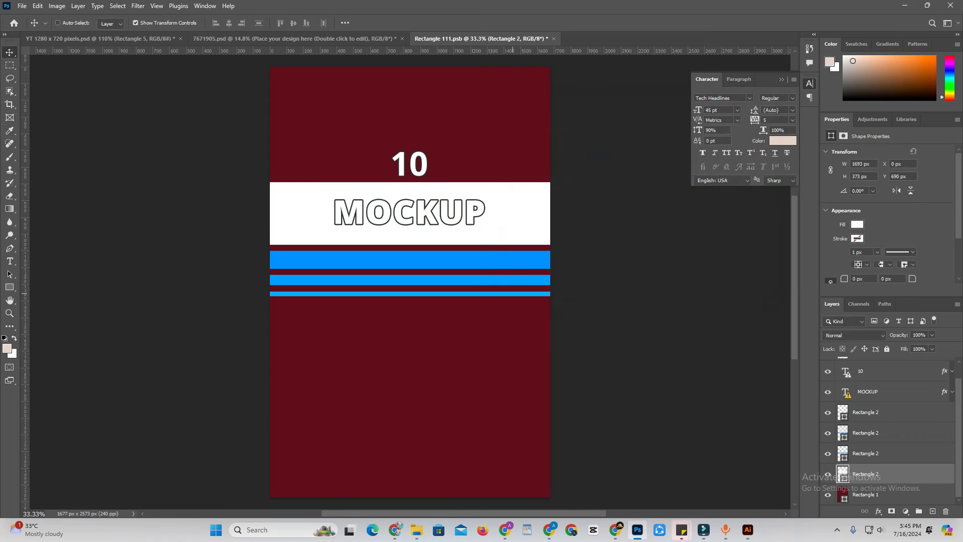
{"action": "left_click", "coordinate": [522, 260], "text": "ctrl"}
{"action": "double_click", "coordinate": [843, 453]}
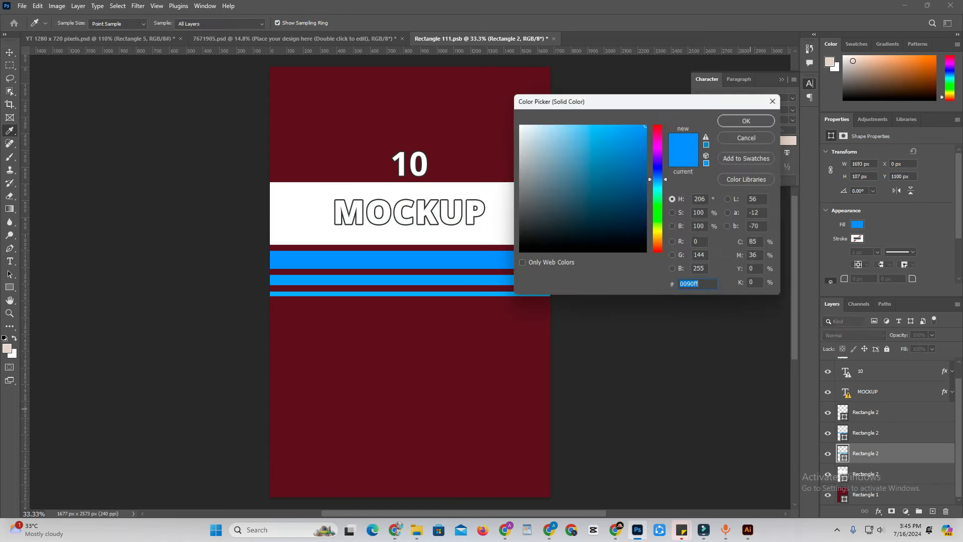
{"action": "left_click_drag", "start_coordinate": [536, 138], "coordinate": [517, 120]}
{"action": "left_click", "coordinate": [747, 121]}
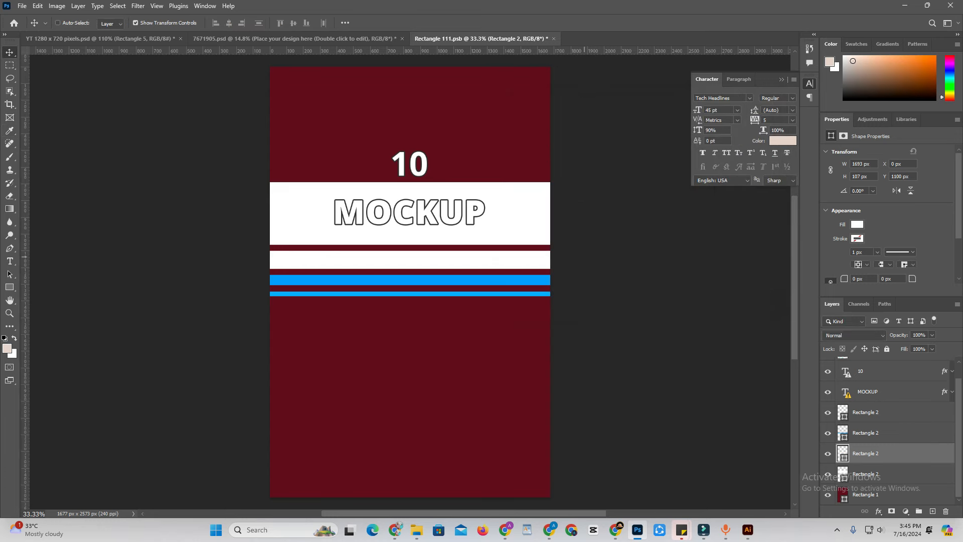
Recolor the two thinner lower stripes of the shirt design white.
{"action": "left_click", "coordinate": [522, 279], "text": "ctrl"}
{"action": "double_click", "coordinate": [843, 432]}
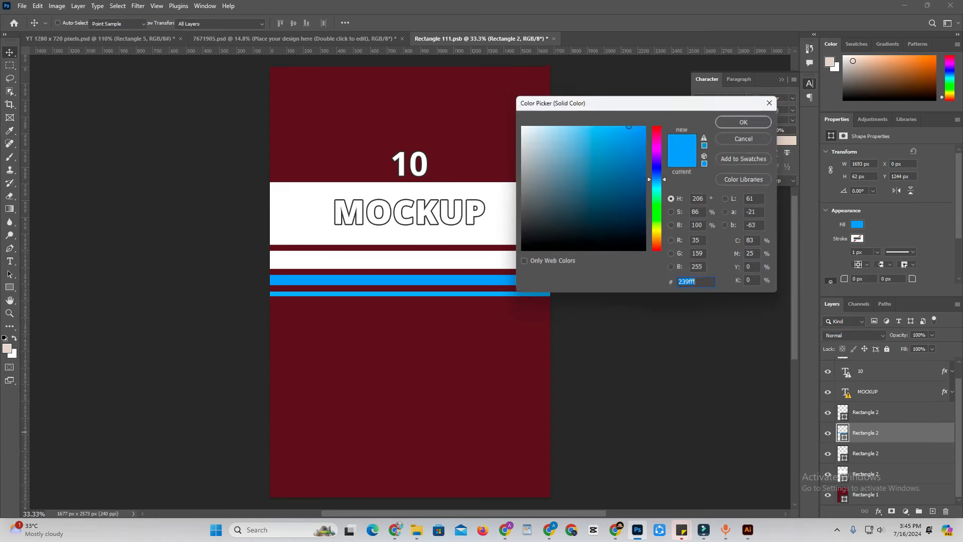
{"action": "left_click", "coordinate": [508, 214]}
{"action": "left_click", "coordinate": [747, 120]}
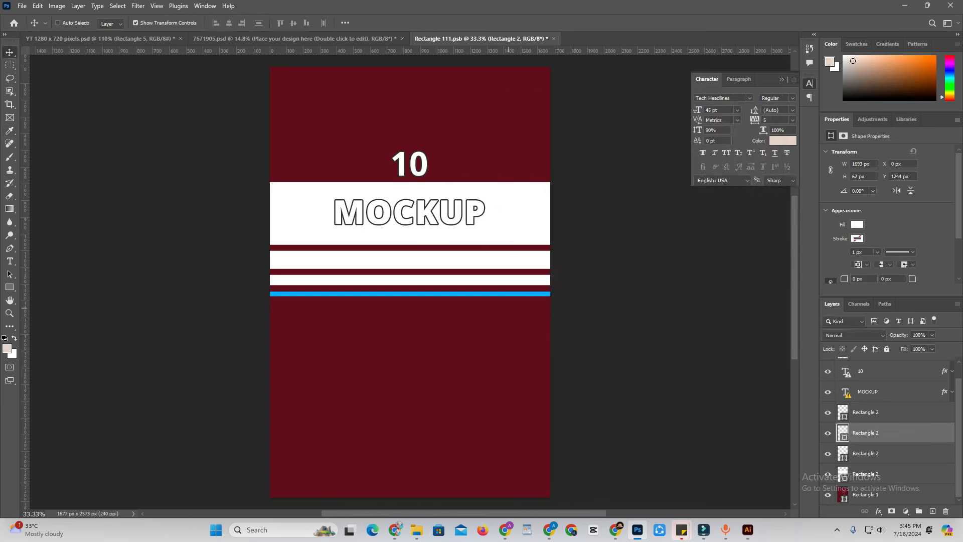
{"action": "left_click", "coordinate": [531, 294], "text": "ctrl"}
{"action": "double_click", "coordinate": [843, 412]}
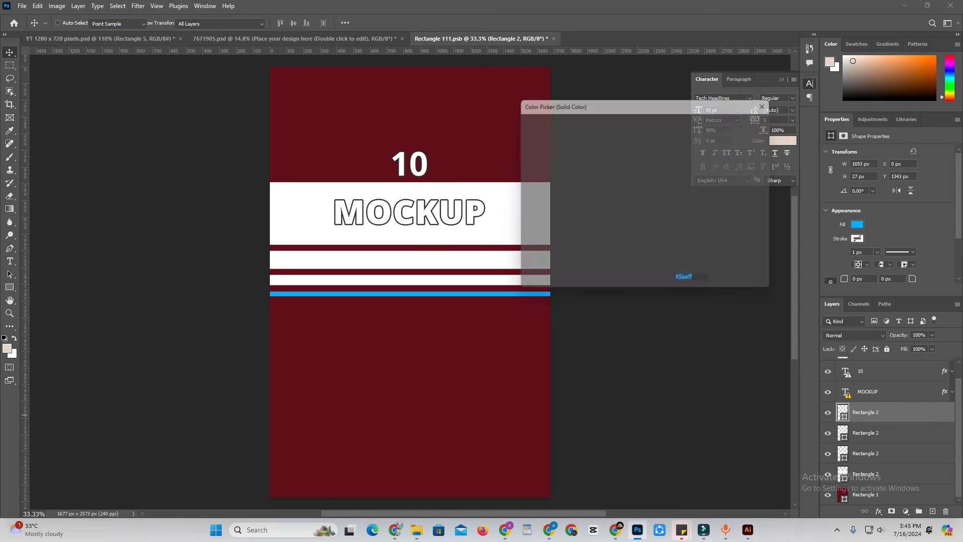
{"action": "left_click", "coordinate": [498, 214]}
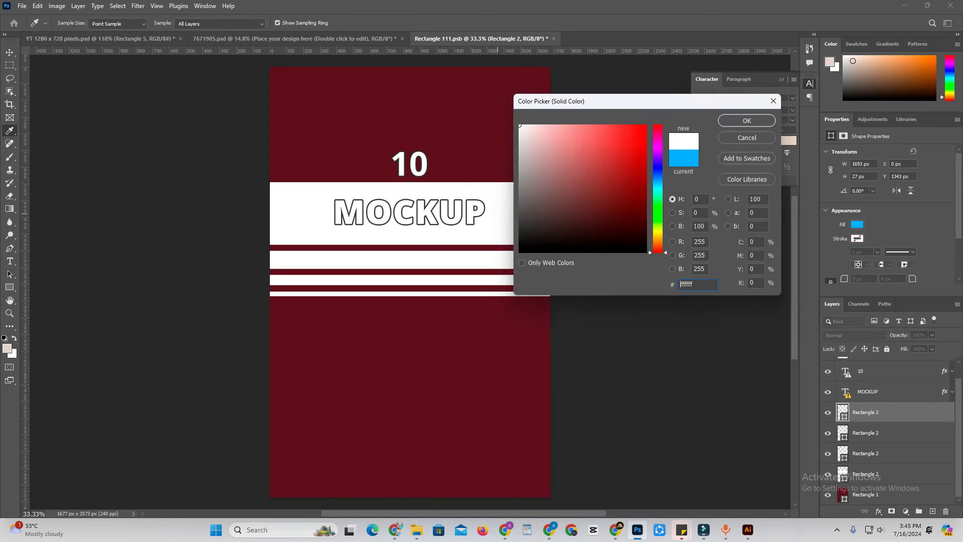
{"action": "key", "text": "Return"}
{"action": "key", "text": "v"}
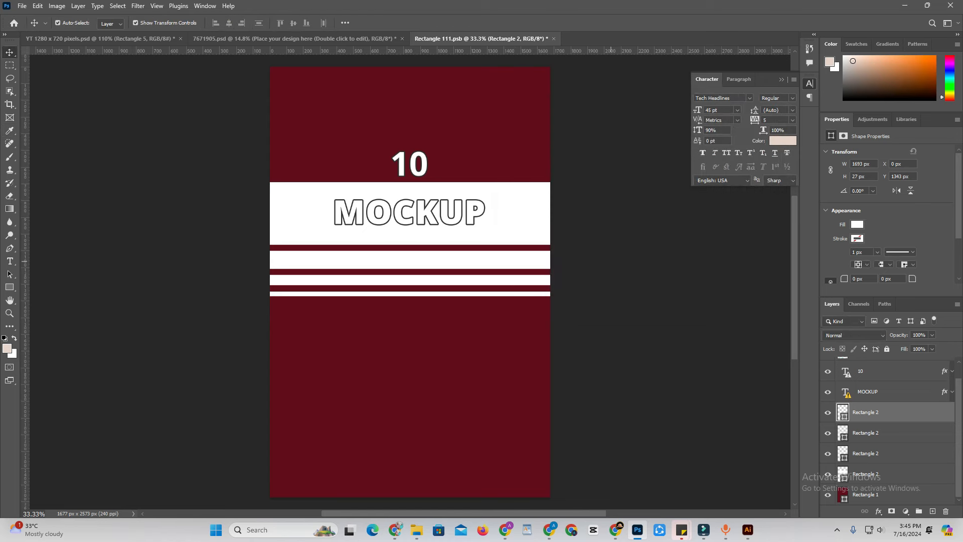
Save and close the shirt design smart object so the player mockup takes on the edited artwork.
{"action": "key", "text": "ctrl+w"}
{"action": "left_click", "coordinate": [435, 196]}
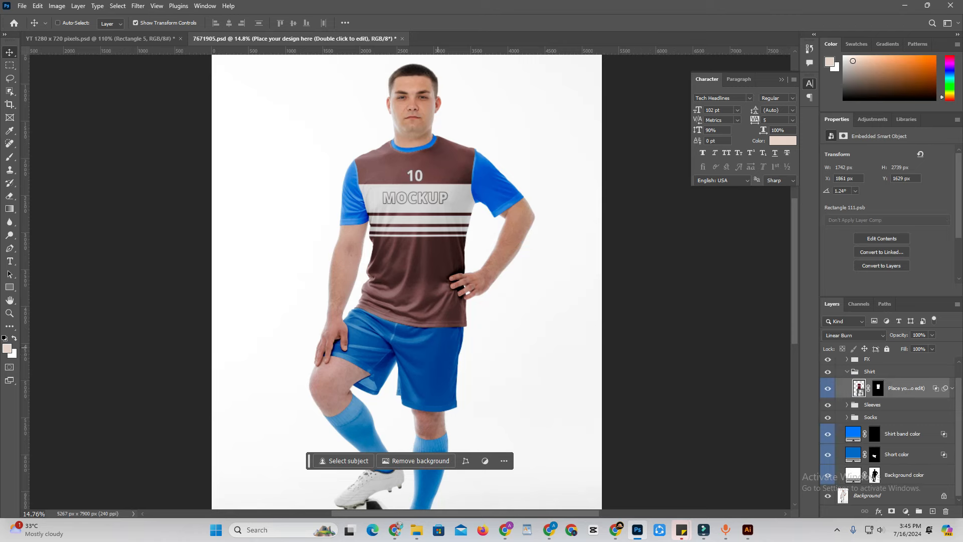
Choose a new color for the Shirt band color fill layer of the player mockup.
{"action": "scroll", "coordinate": [412, 284], "scroll_direction": "up", "scroll_amount": 3}
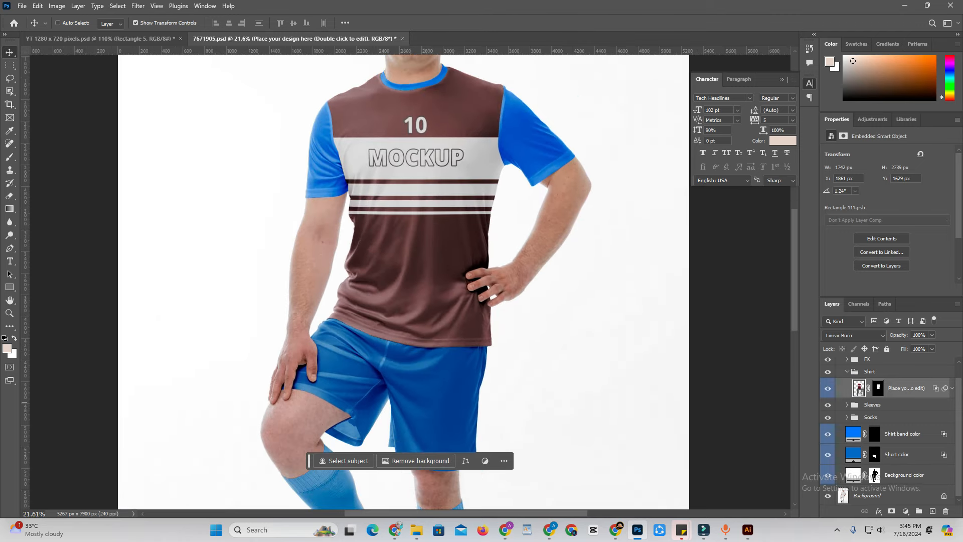
{"action": "double_click", "coordinate": [853, 434]}
{"action": "left_click_drag", "start_coordinate": [594, 190], "coordinate": [562, 157]}
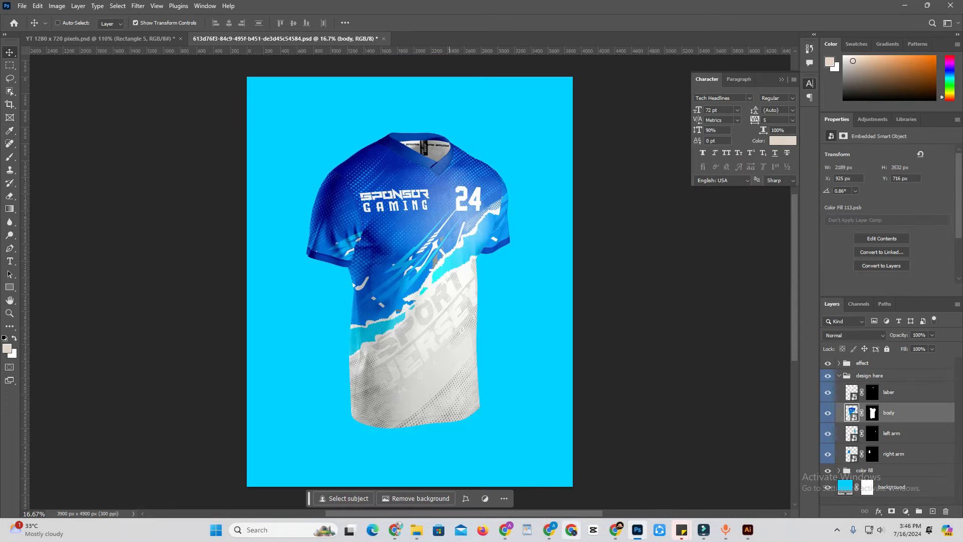
Switch to Chrome and open the list of uploaded videos on the creator's own YouTube channel.
{"action": "left_click", "coordinate": [551, 530]}
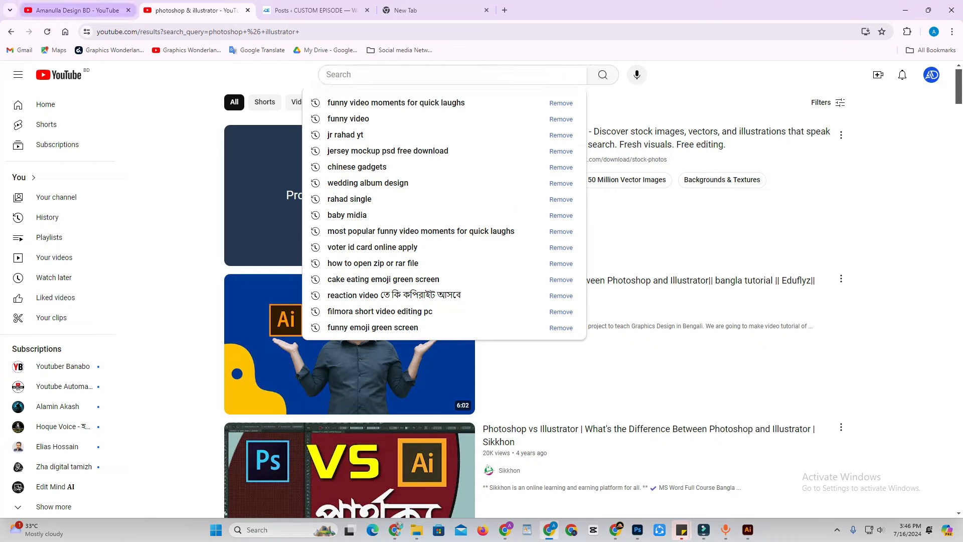
{"action": "left_click", "coordinate": [77, 10]}
{"action": "scroll", "coordinate": [532, 326], "scroll_direction": "down", "scroll_amount": 2}
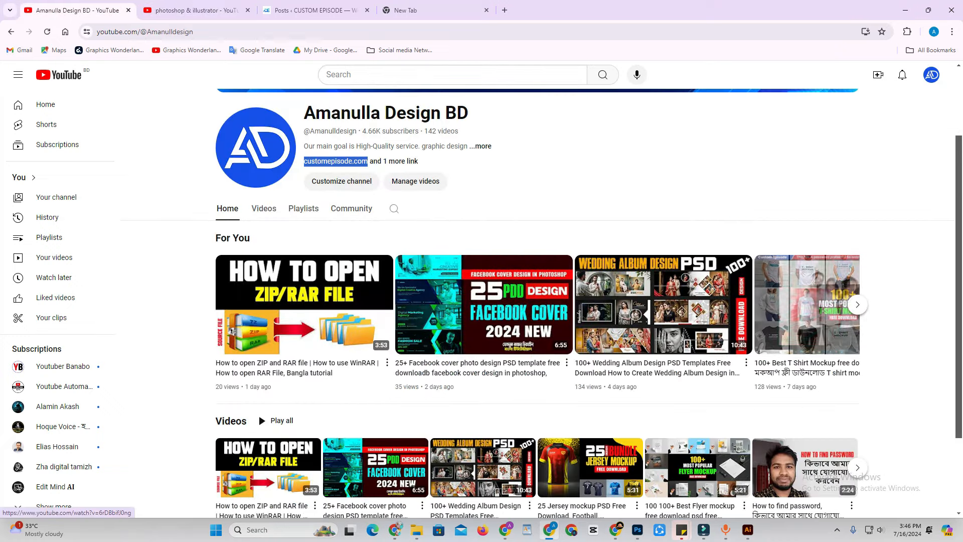
{"action": "left_click", "coordinate": [264, 208]}
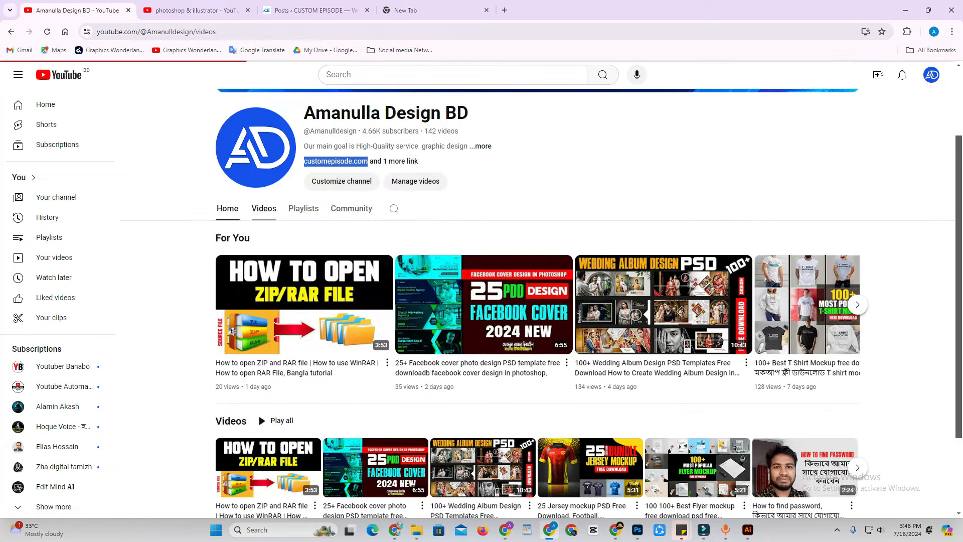
Look through the channel's latest videos for its free mockup, flyer, logo, banner and T-shirt design downloads.
{"action": "scroll", "coordinate": [532, 301], "scroll_direction": "down", "scroll_amount": 3}
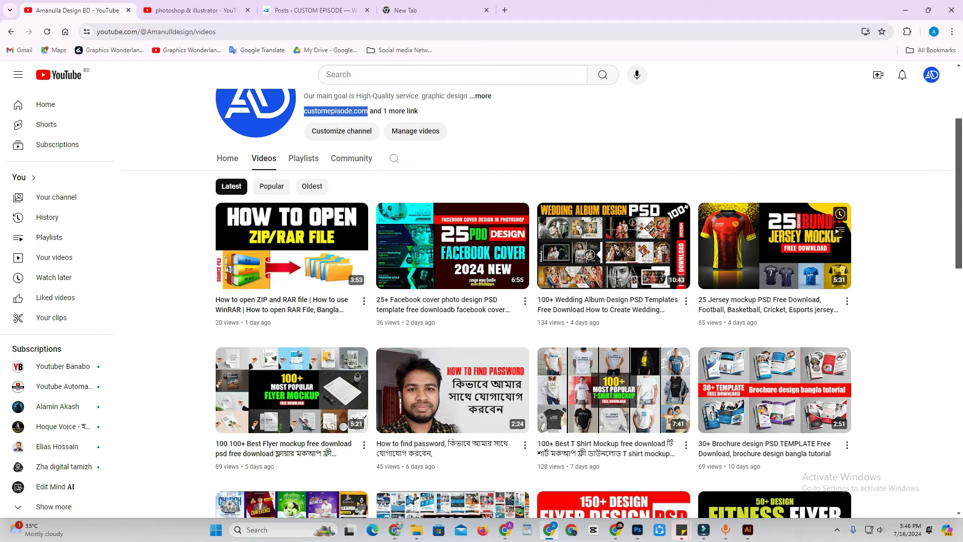
{"action": "scroll", "coordinate": [776, 241], "scroll_direction": "down", "scroll_amount": 1}
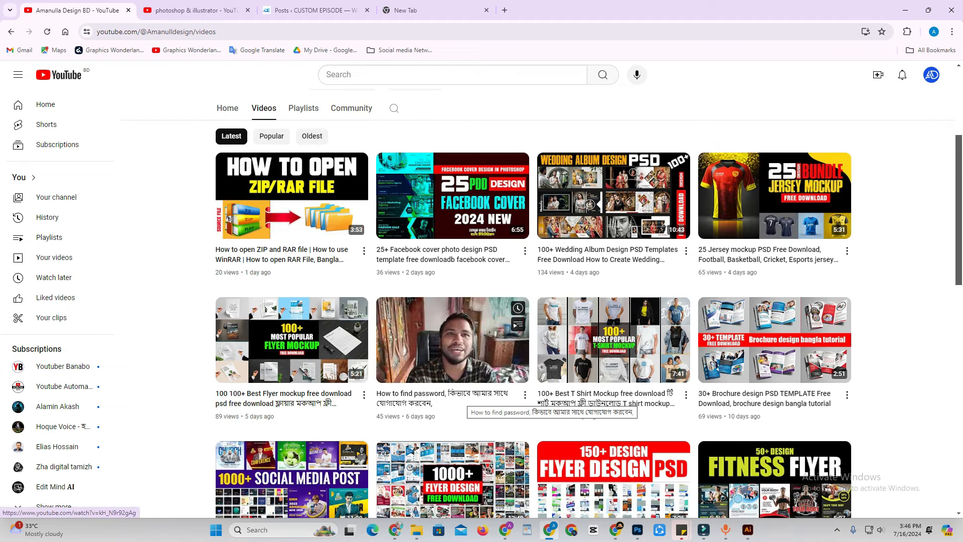
{"action": "scroll", "coordinate": [467, 402], "scroll_direction": "down", "scroll_amount": 4}
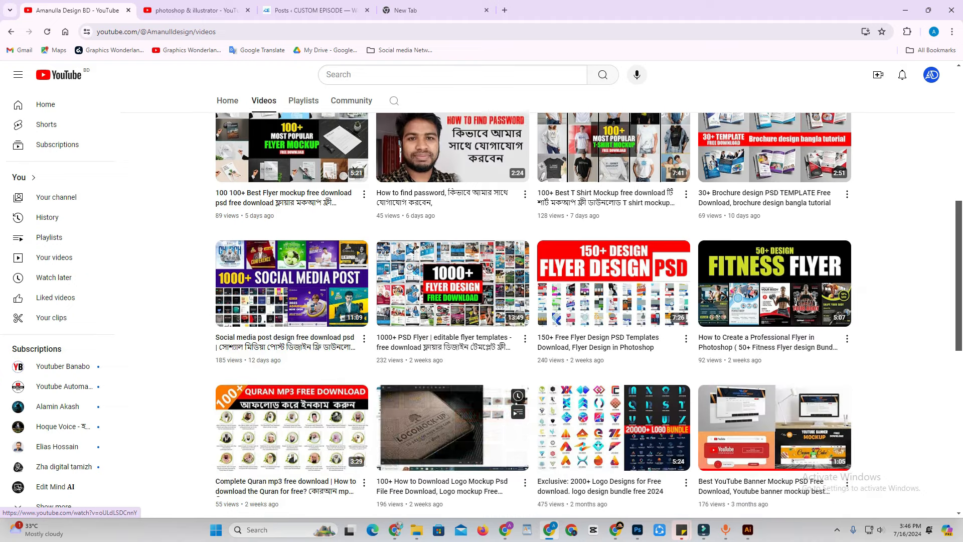
{"action": "scroll", "coordinate": [452, 426], "scroll_direction": "down", "scroll_amount": 2}
{"action": "scroll", "coordinate": [452, 397], "scroll_direction": "down", "scroll_amount": 5}
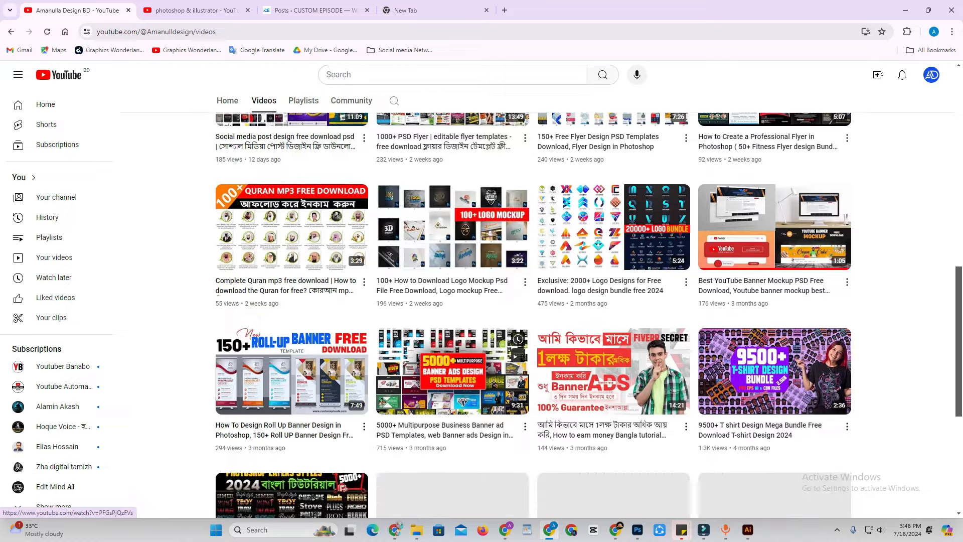